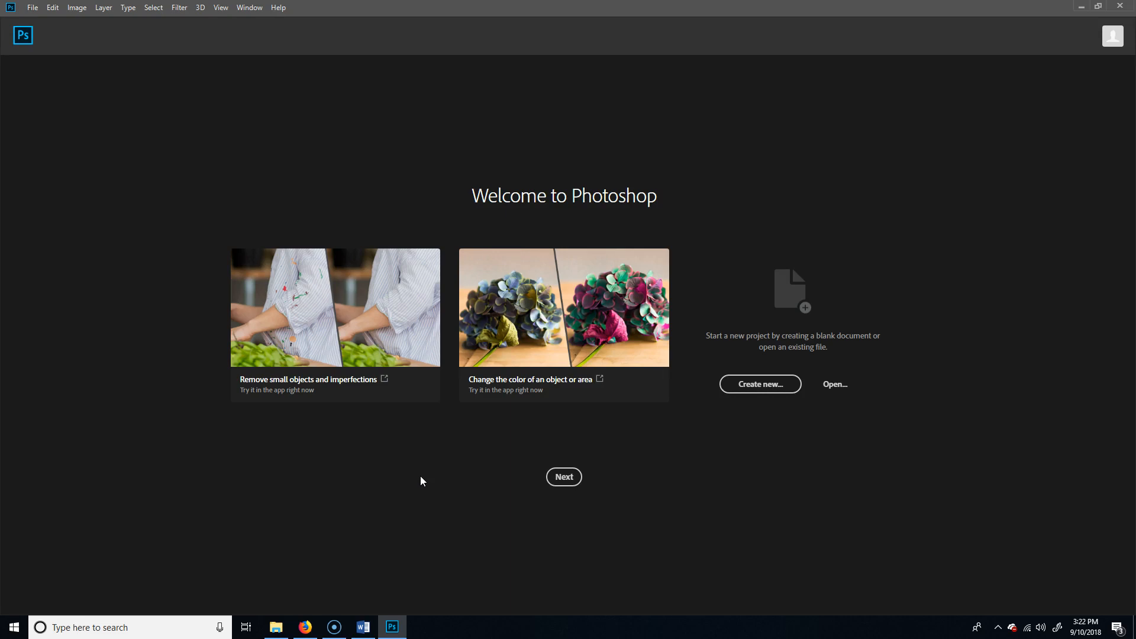
Switch to File Explorer and look over the image files cone.tif, cone02.tif and portrait.JPG in the images folder.
left_click(276, 627)
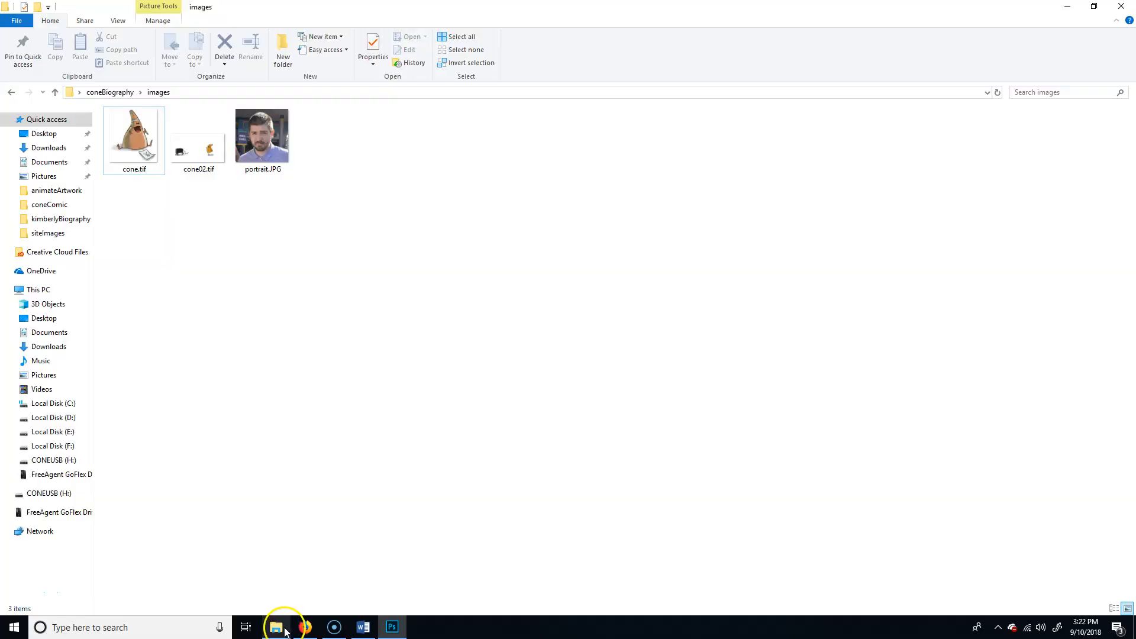
left_click(278, 155)
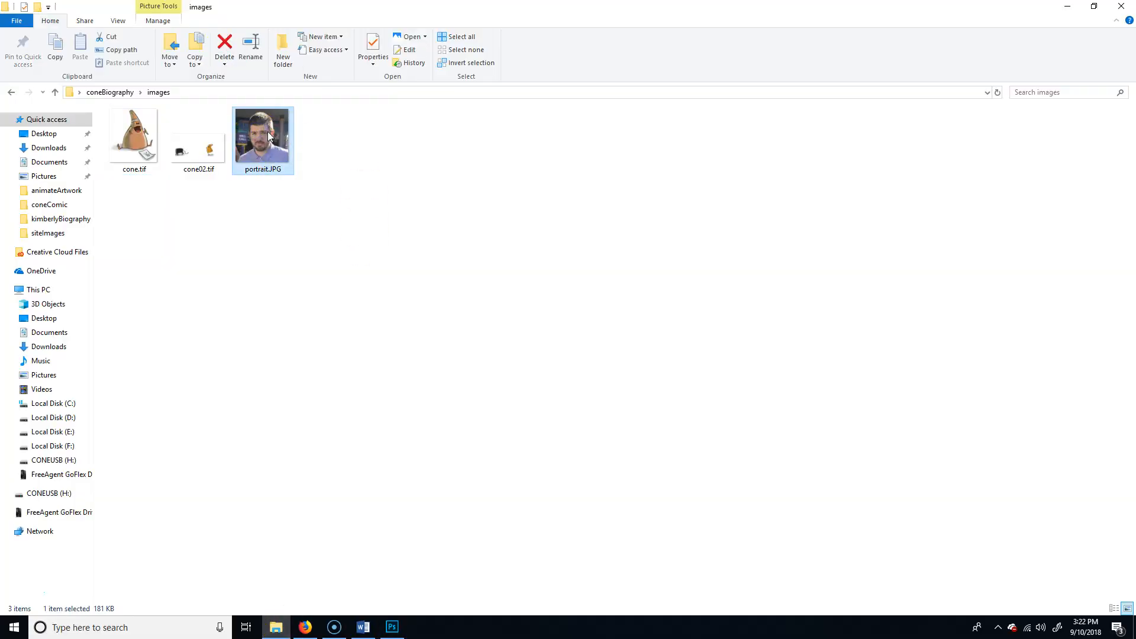
double_click(197, 146)
left_click(133, 139)
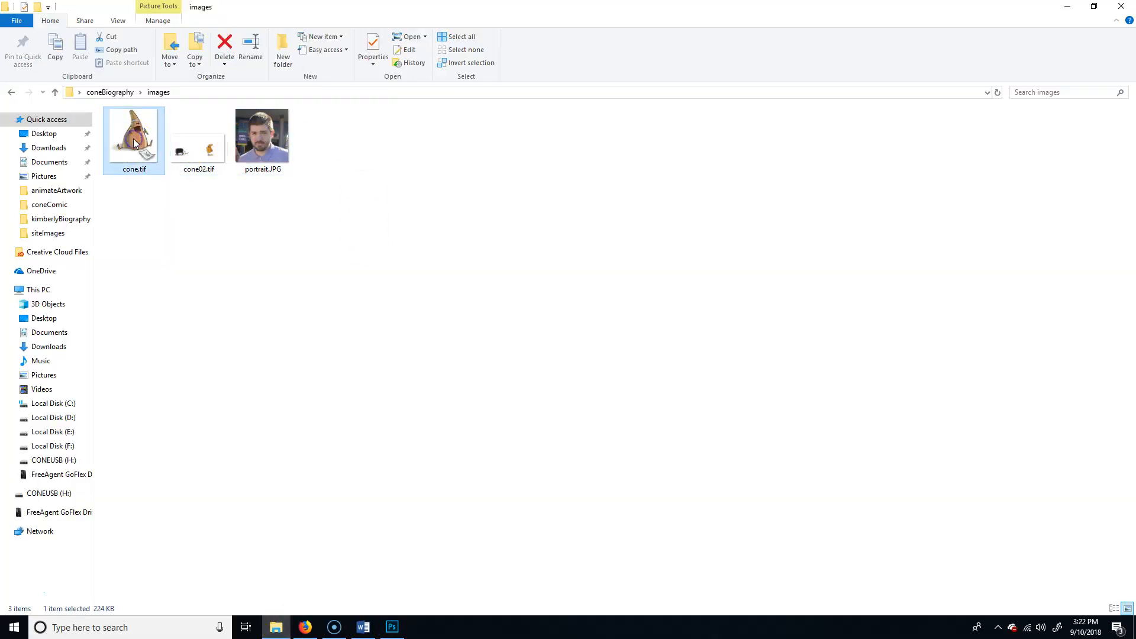
left_click(192, 159)
left_click(266, 142)
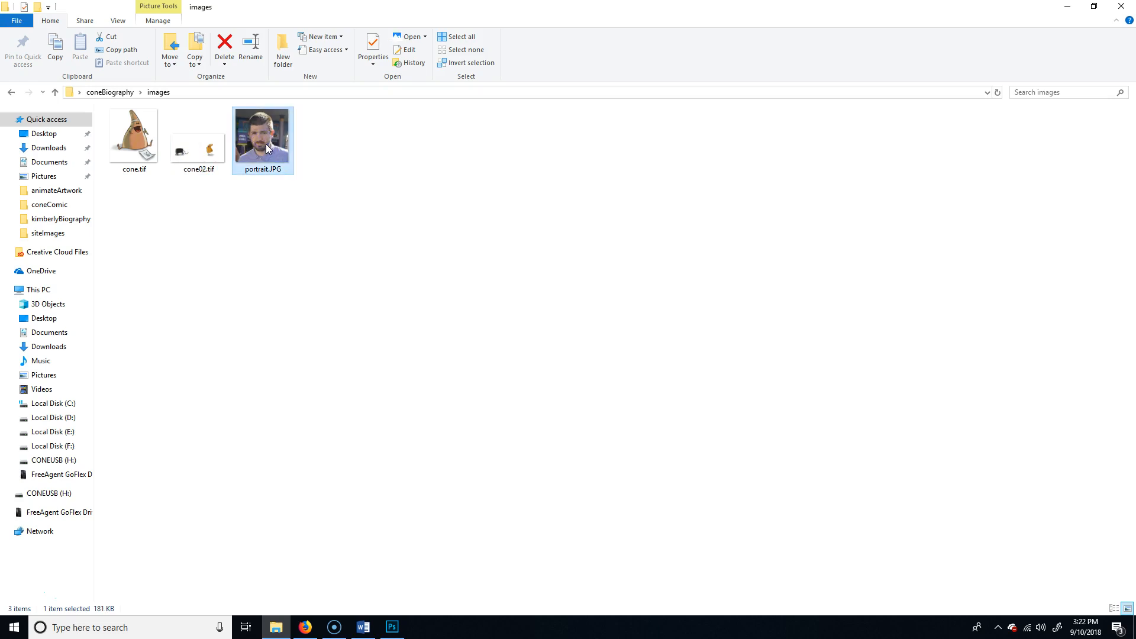
left_click(194, 158)
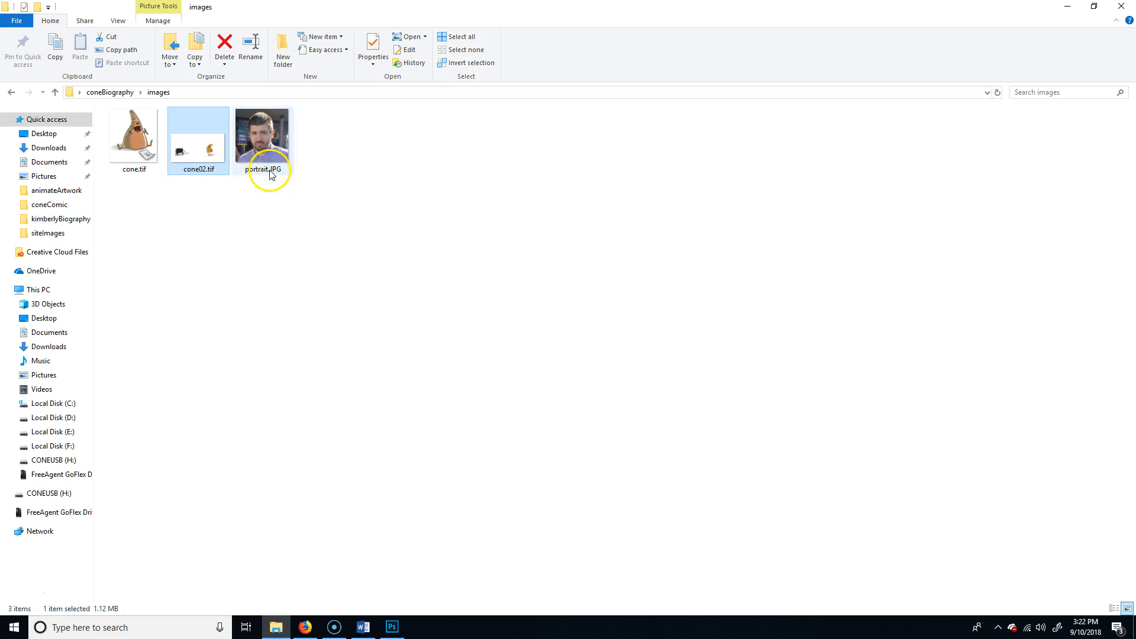
mouse_move(274, 171)
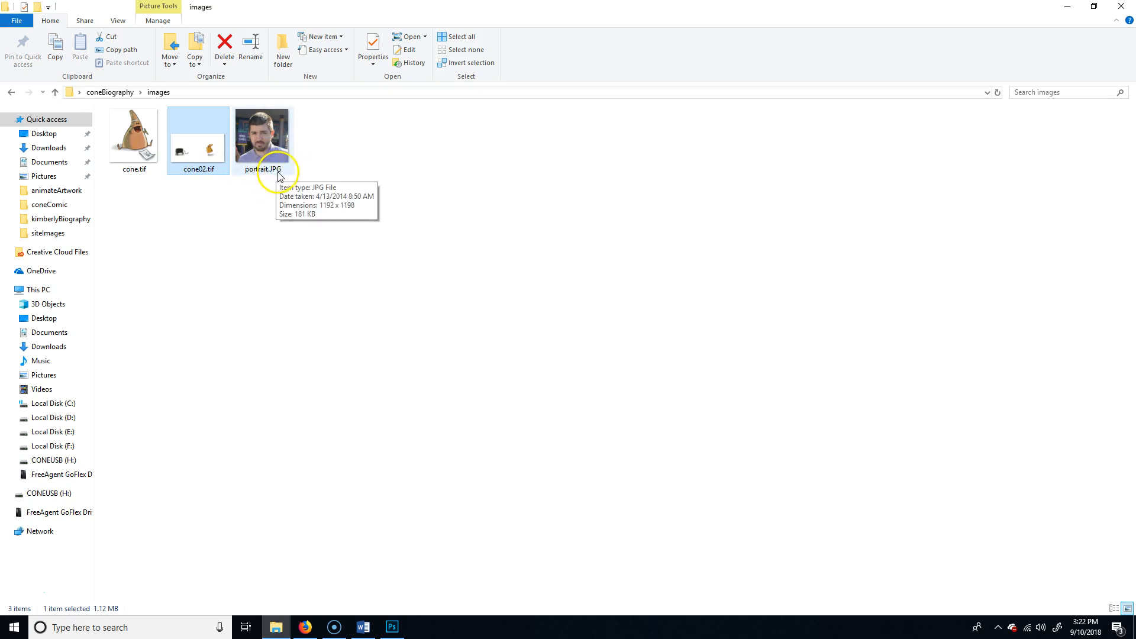
mouse_move(196, 164)
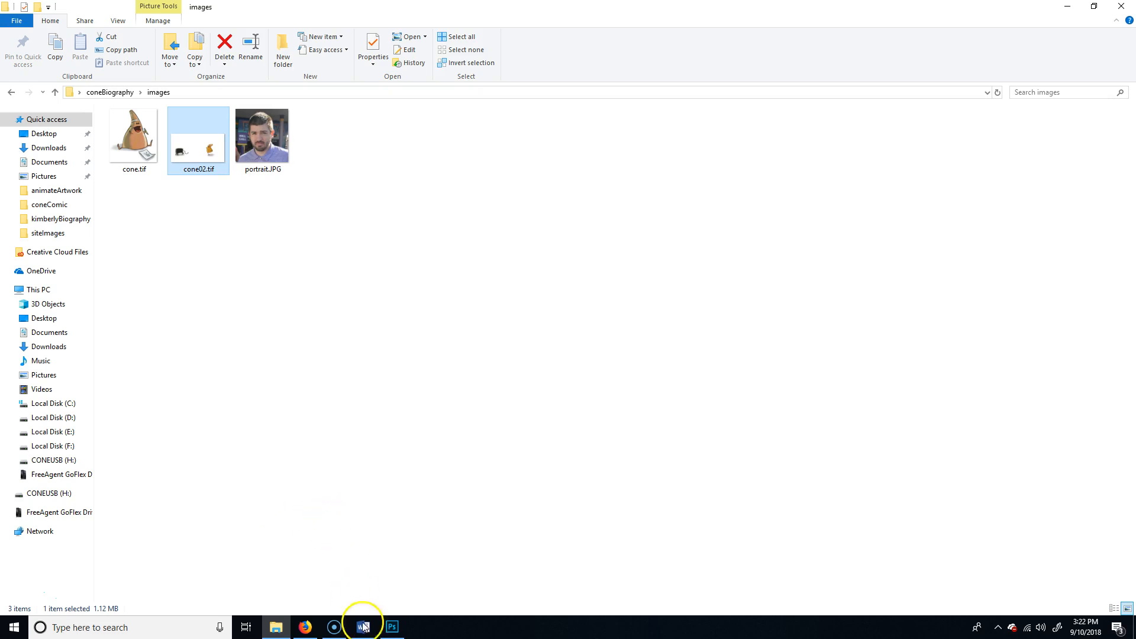
Switch to Photoshop and open cone02.tif from the coneBiography images folder on the desktop.
left_click(393, 626)
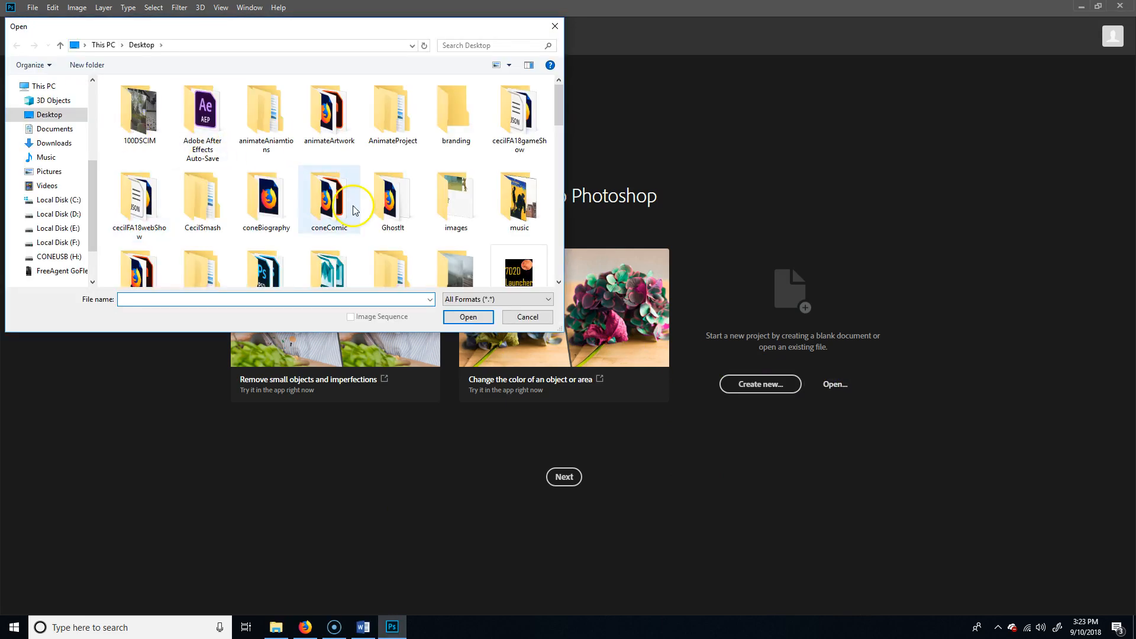
scroll(354, 212, "down", 2)
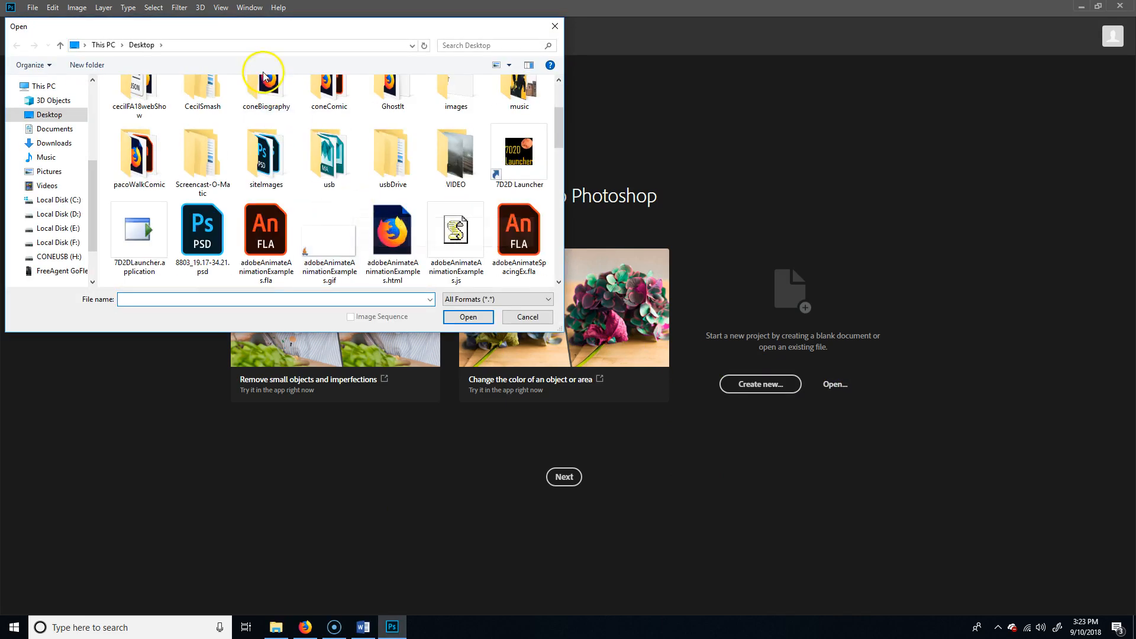
left_click(264, 87)
double_click(264, 88)
double_click(139, 112)
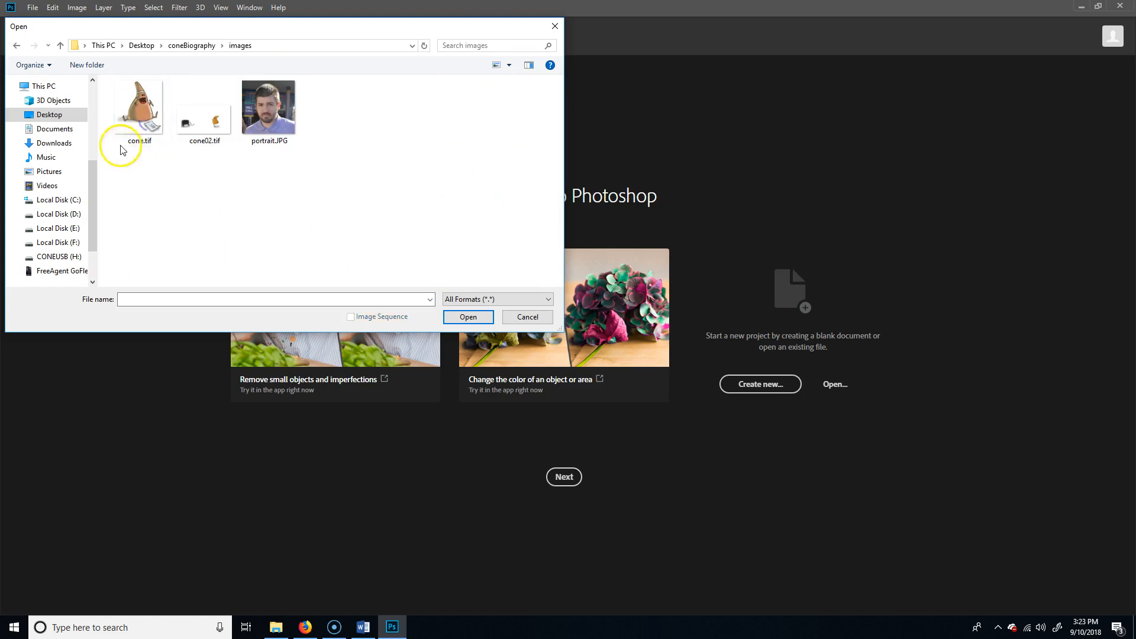
left_click(209, 110)
left_click(468, 317)
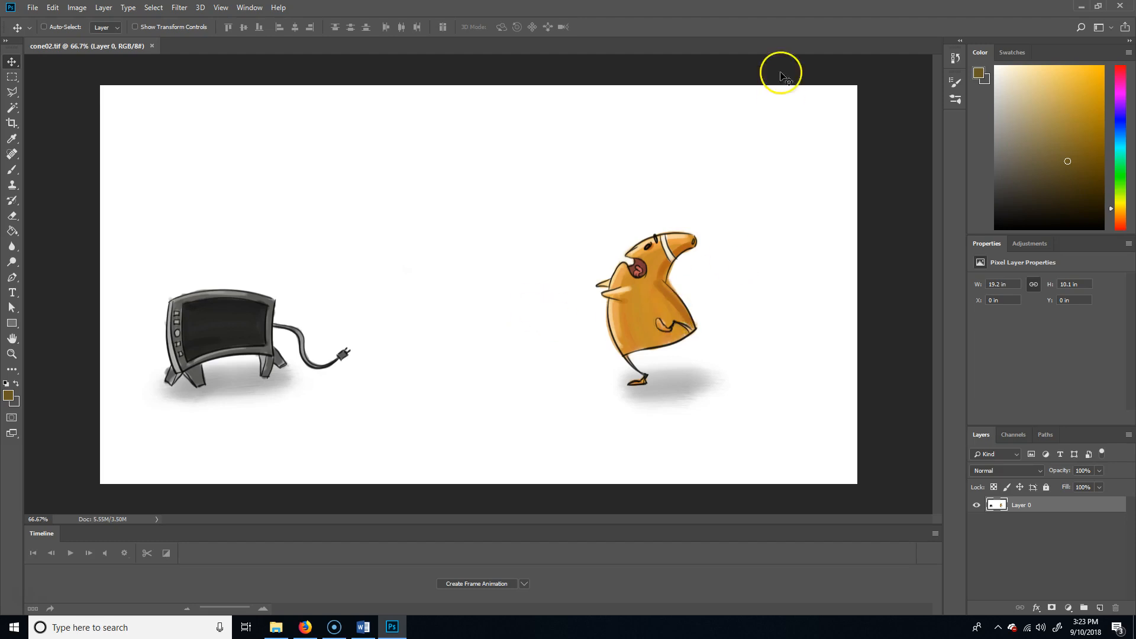
Open portrait.JPG from the same images folder as a second document.
left_click(50, 8)
mouse_move(37, 8)
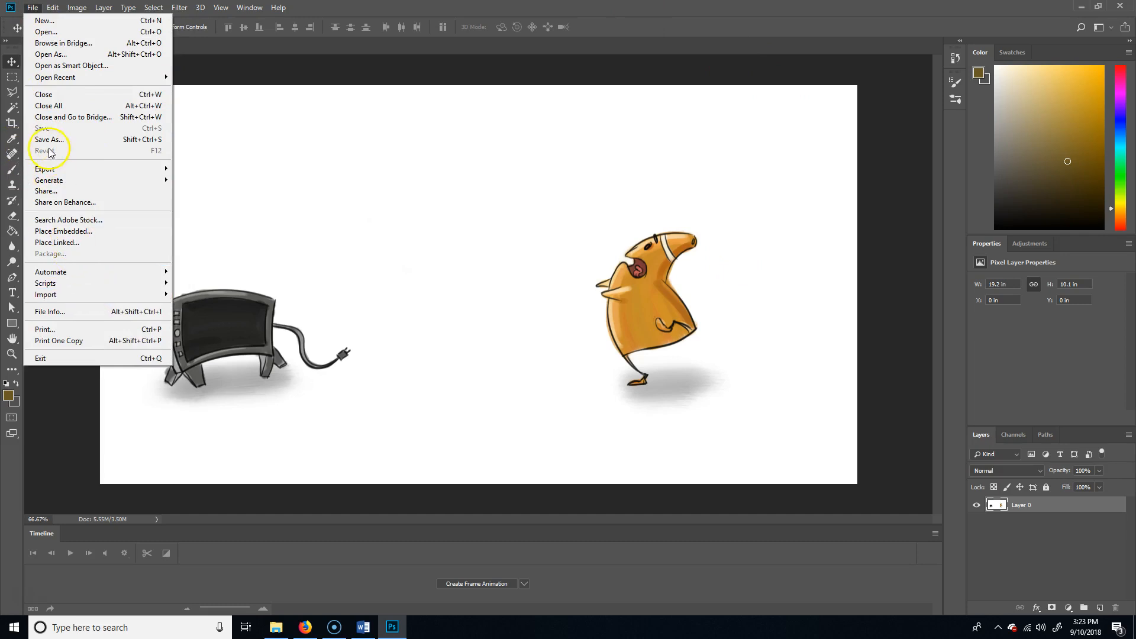
left_click(51, 39)
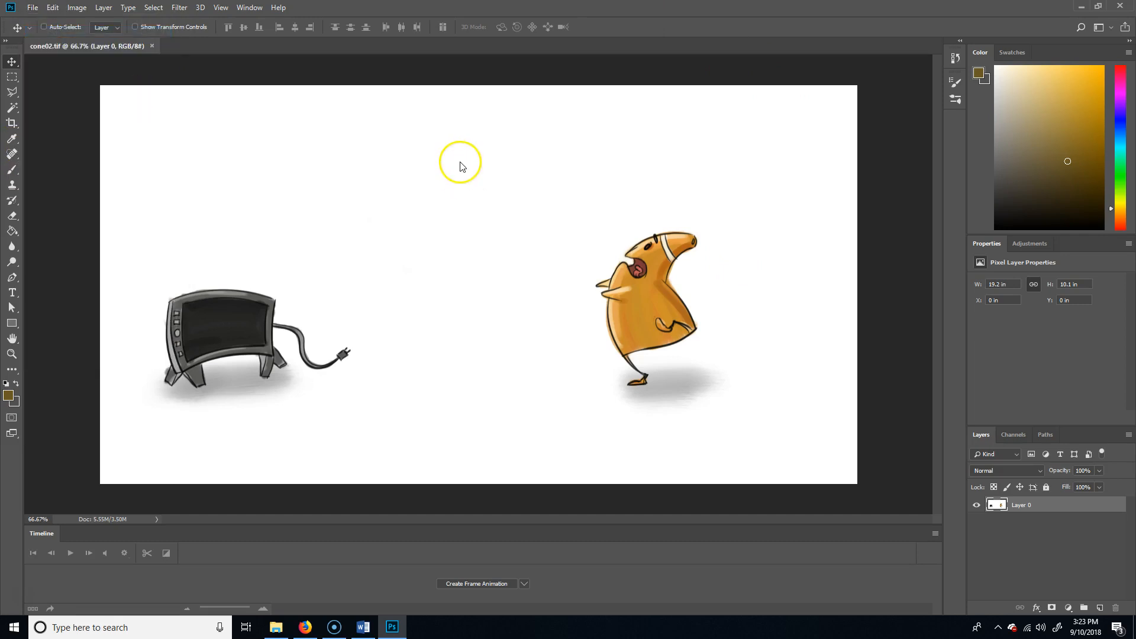
left_click(283, 129)
left_click(466, 296)
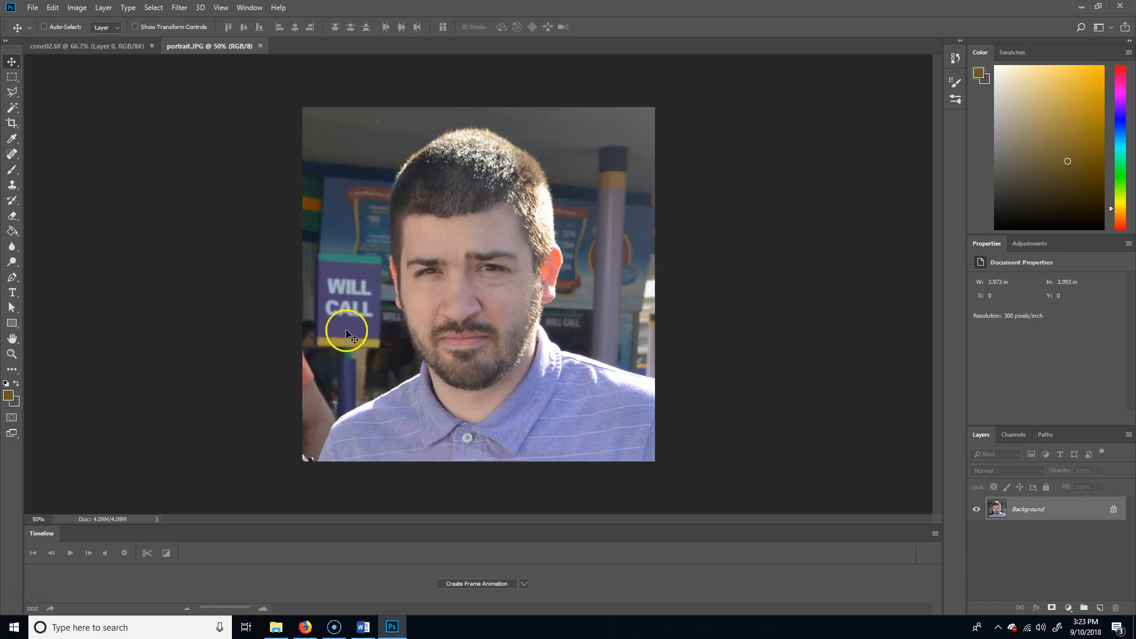
Tighten the crop frame on all four sides around the man's head and shoulders, to about 3 by 3.6 inches.
left_click(12, 123)
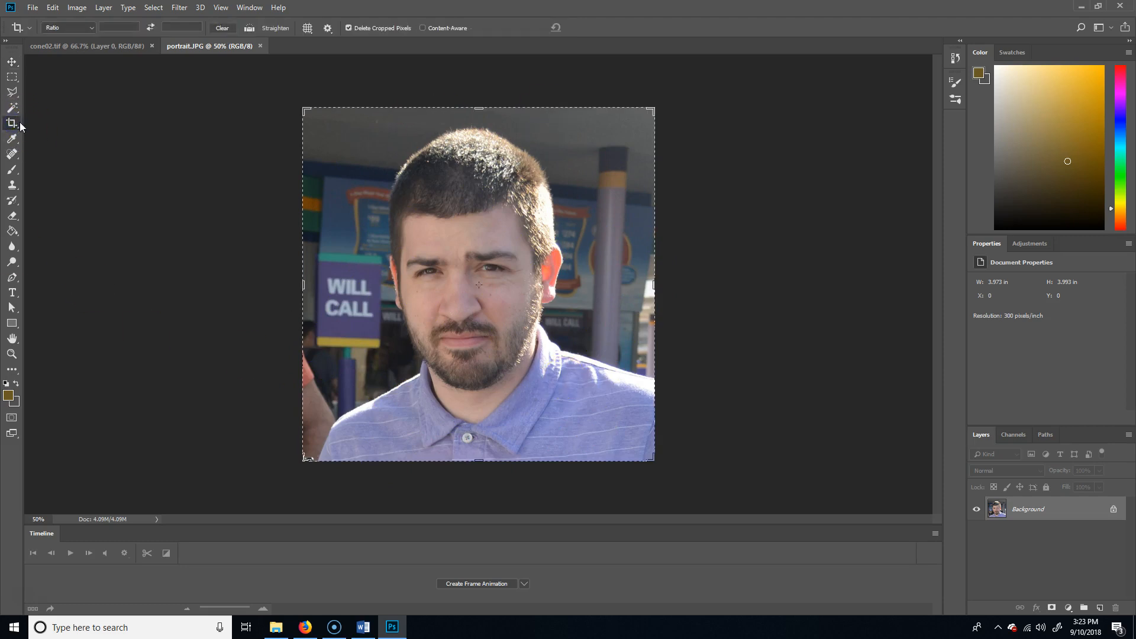
left_click_drag(17, 126, 83, 122)
left_click(12, 122)
left_click_drag(300, 286, 329, 289)
left_click_drag(478, 461, 479, 452)
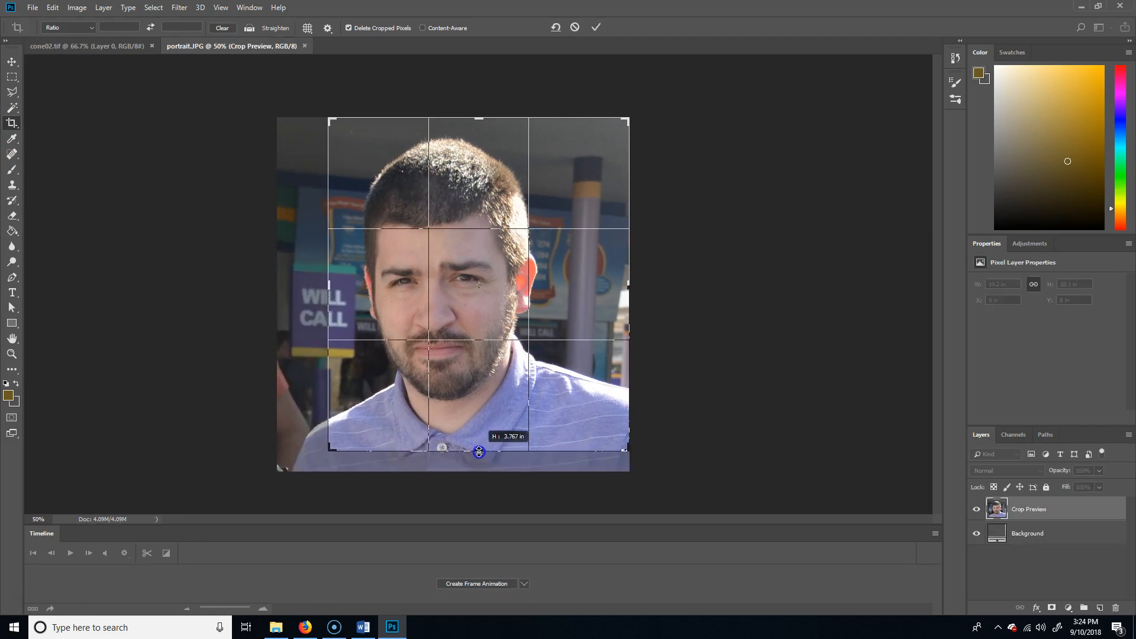
mouse_move(630, 286)
left_mouse_down()
mouse_move(619, 277)
mouse_move(612, 289)
left_mouse_up()
left_click_drag(480, 117, 480, 121)
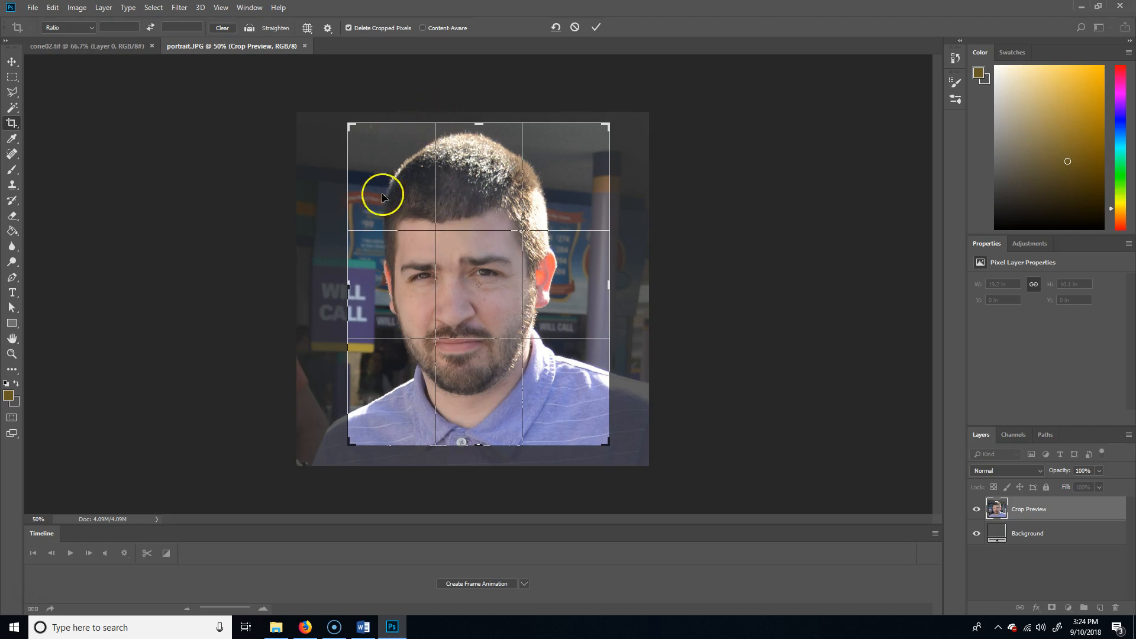
Straighten the portrait along the top edge of the WILL CALL sign in the background and apply the crop.
left_click(249, 28)
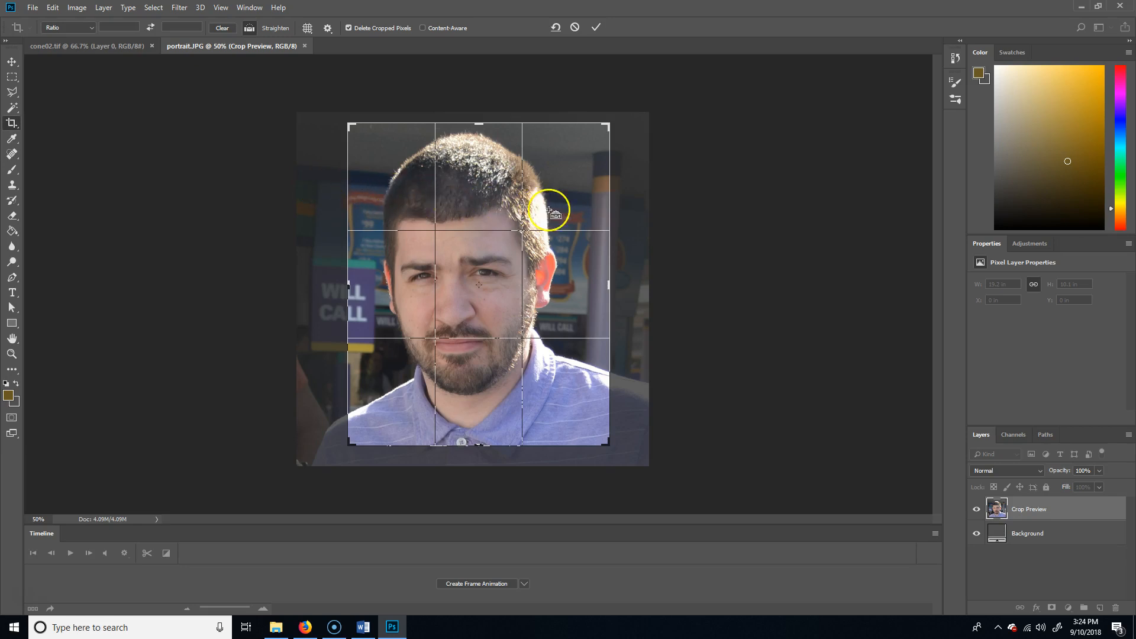
left_click_drag(319, 182, 651, 214)
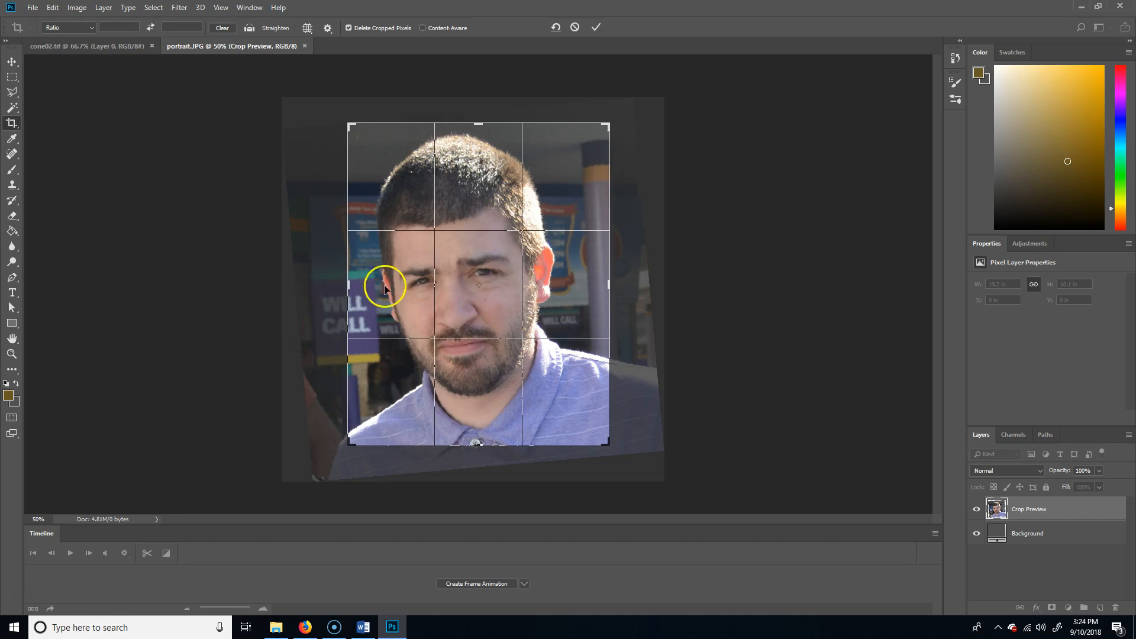
left_click(250, 27)
left_click_drag(312, 276, 392, 267)
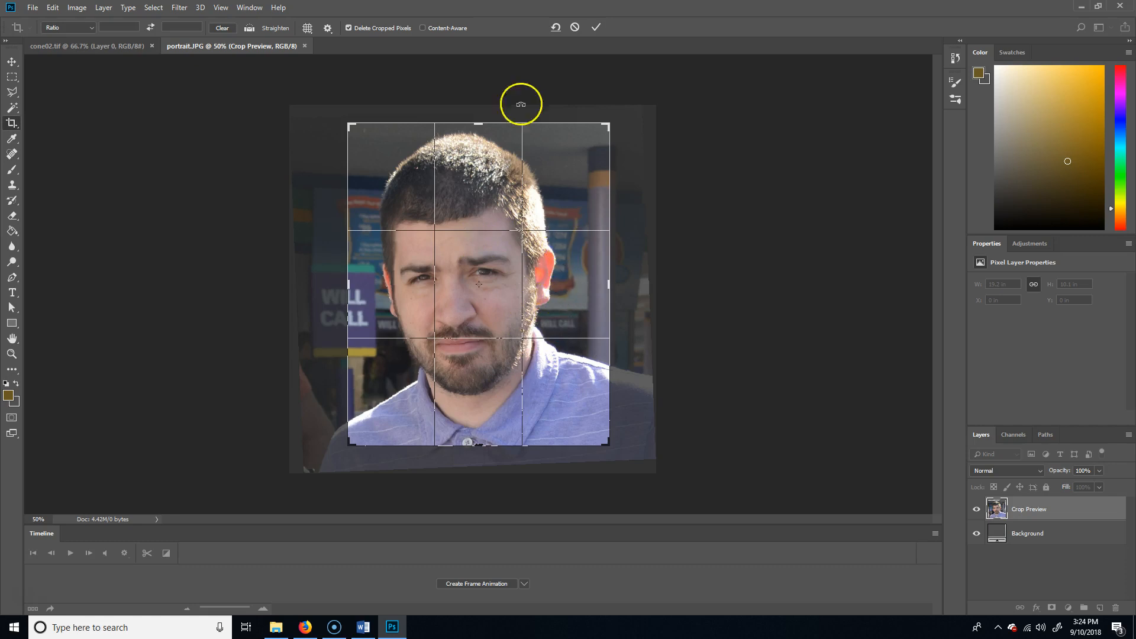
left_click(596, 27)
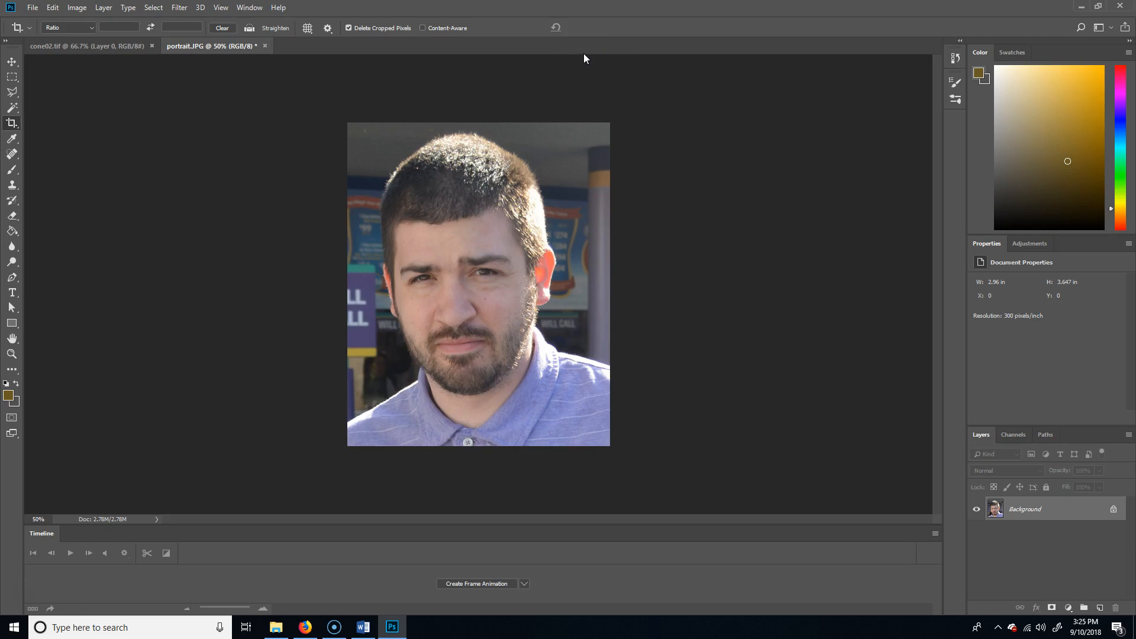
Open the Image Size settings for the portrait, try percent and inches as width units, and return to pixels.
left_click(76, 9)
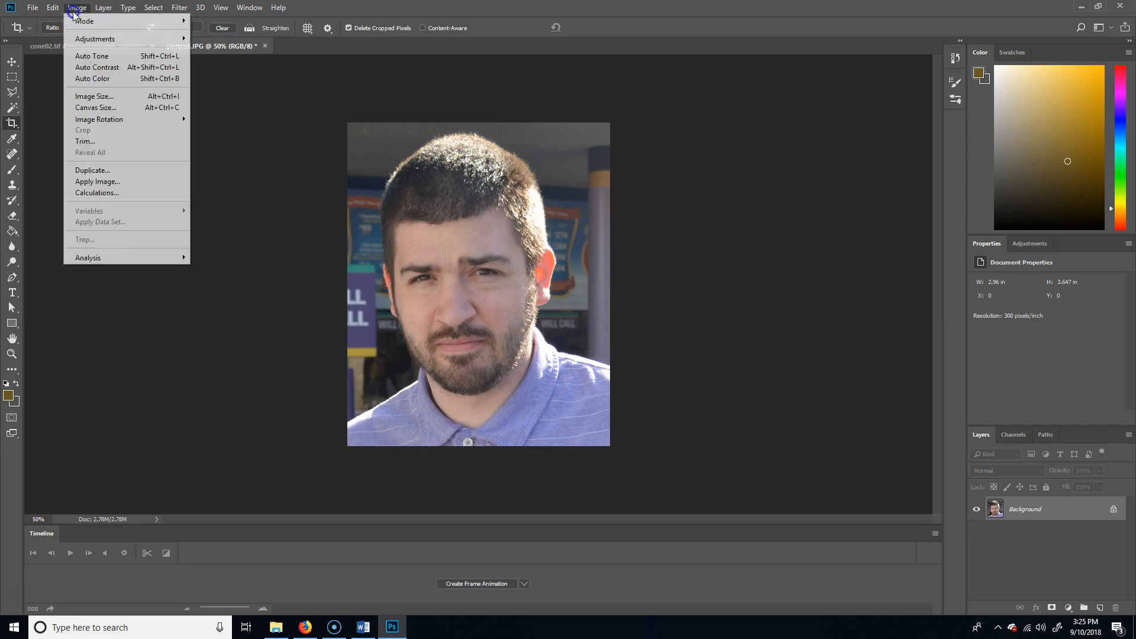
left_click(129, 97)
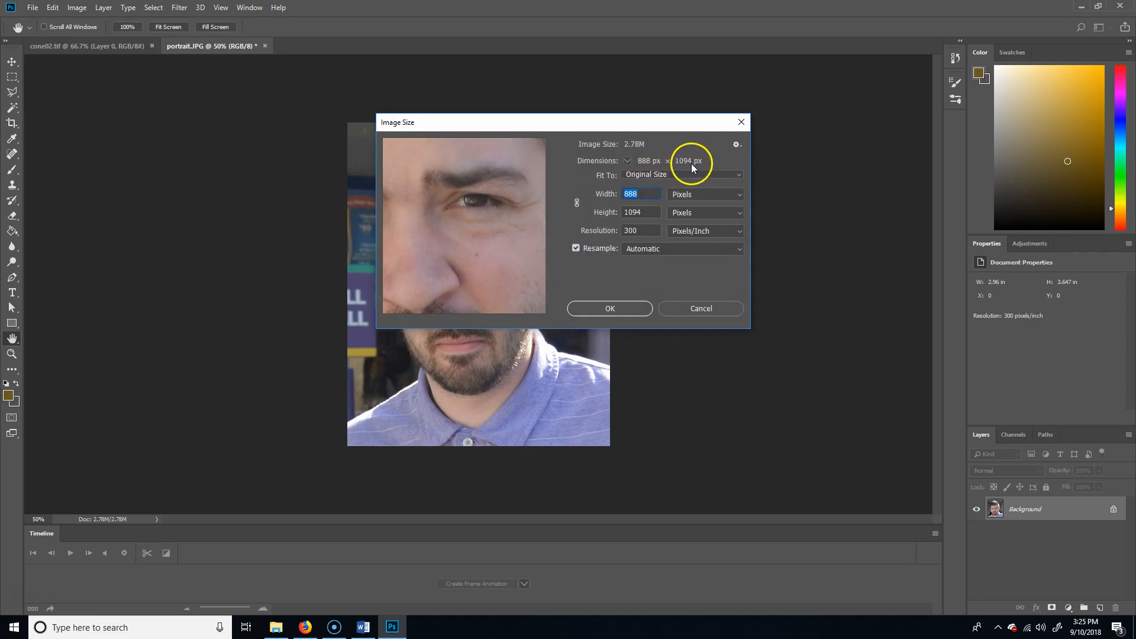
left_click(704, 194)
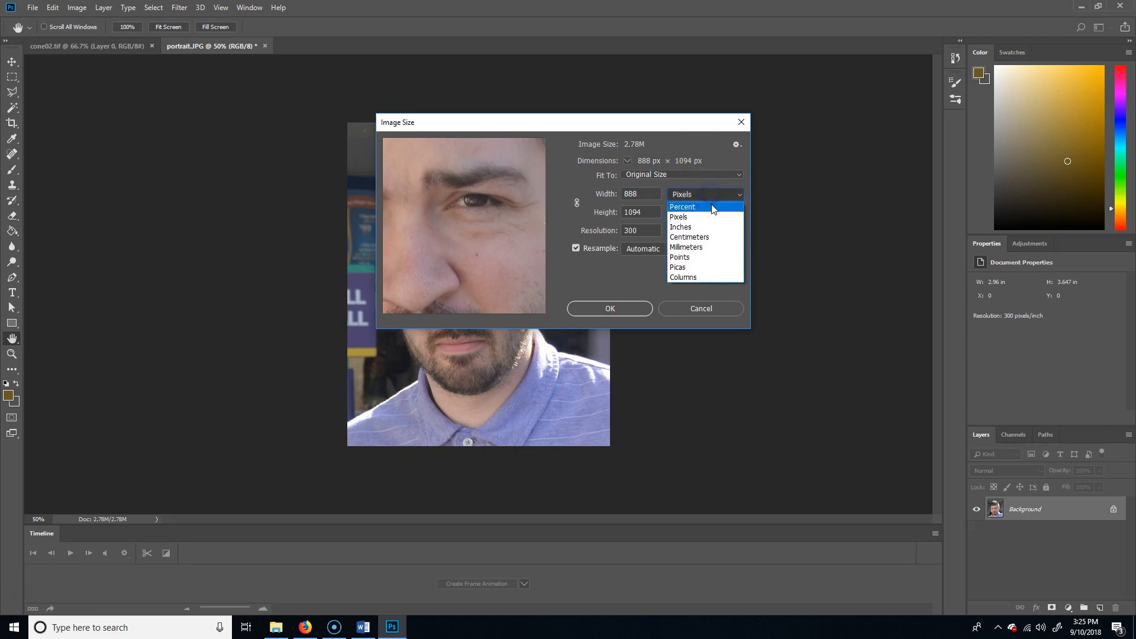
left_click(712, 207)
left_click(730, 193)
left_click(717, 220)
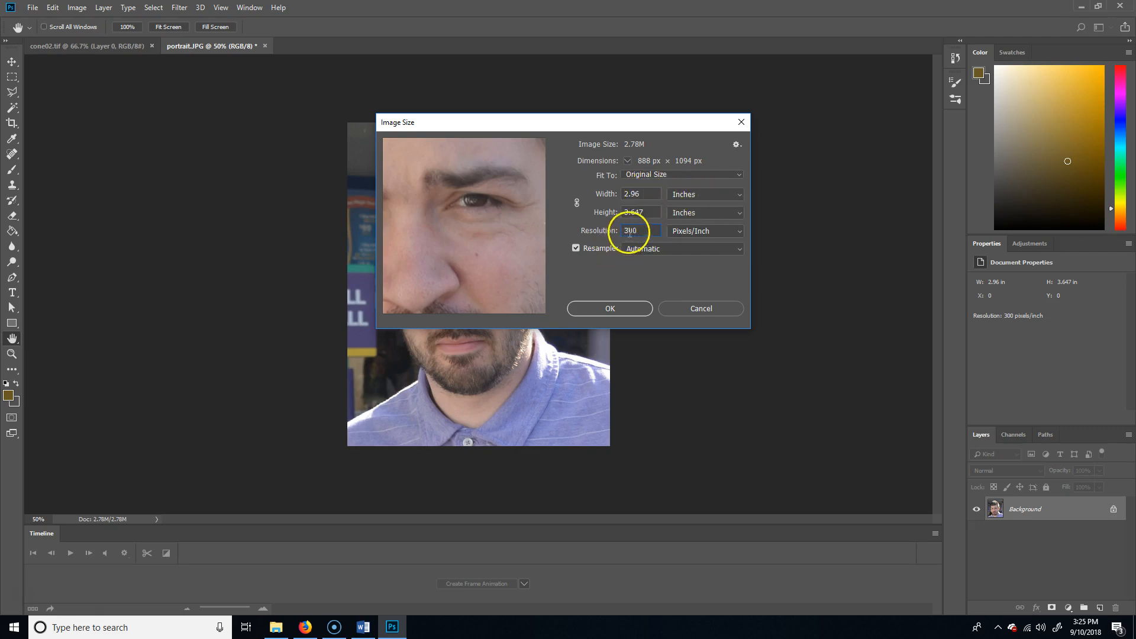
left_click(710, 193)
left_click(691, 221)
left_click(633, 196)
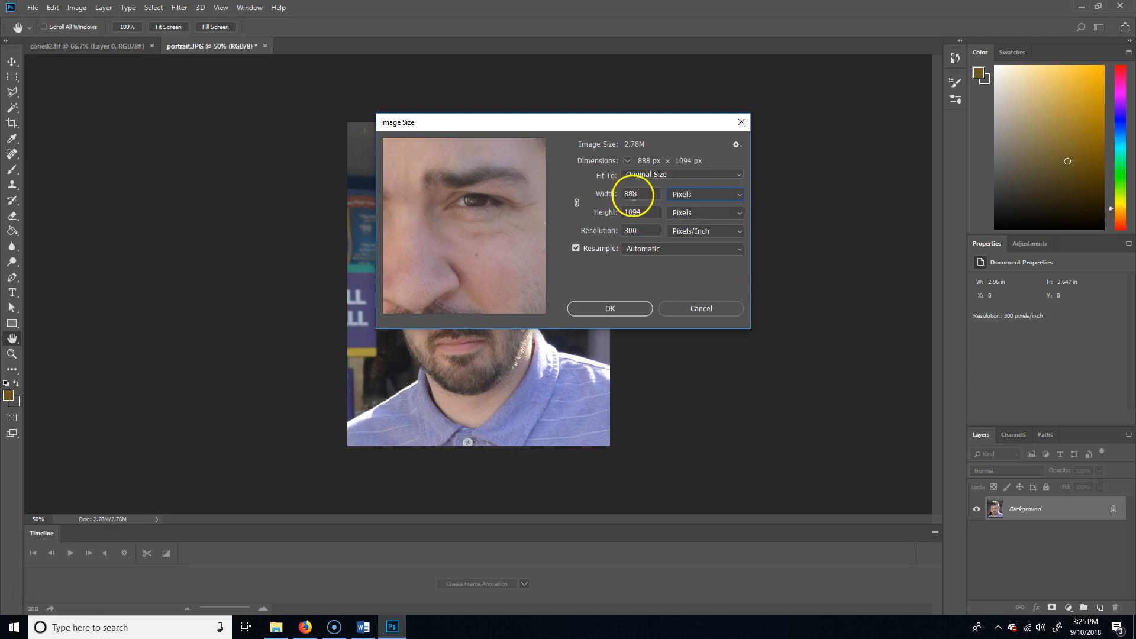
left_click(726, 193)
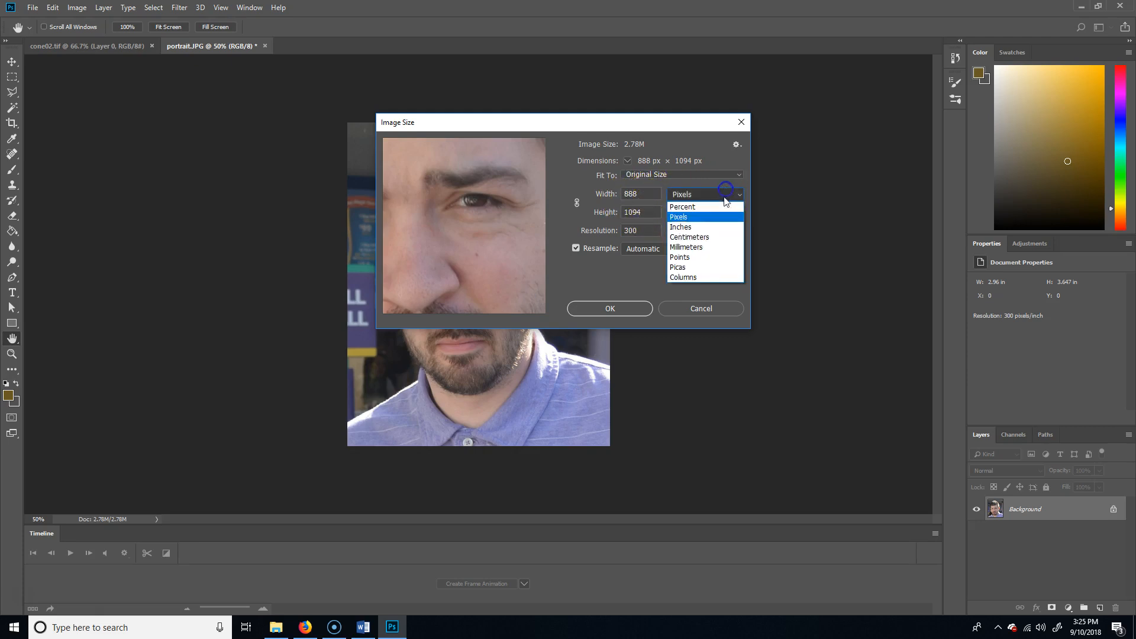
left_click(690, 219)
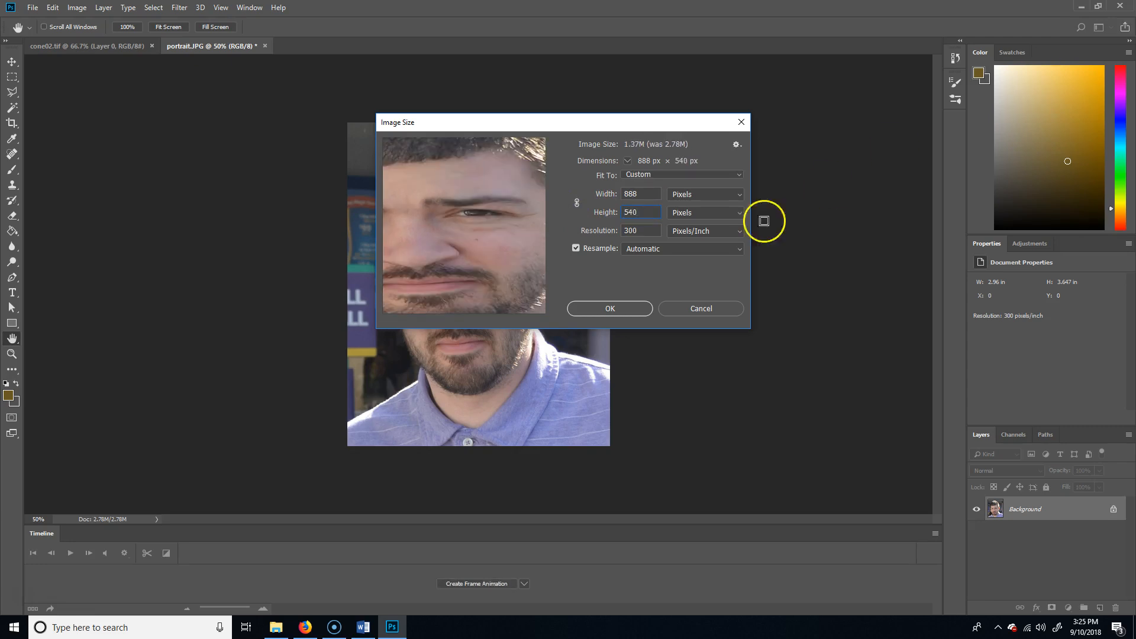
Link the width and height and resize the portrait to a height of 540 pixels.
left_click(576, 202)
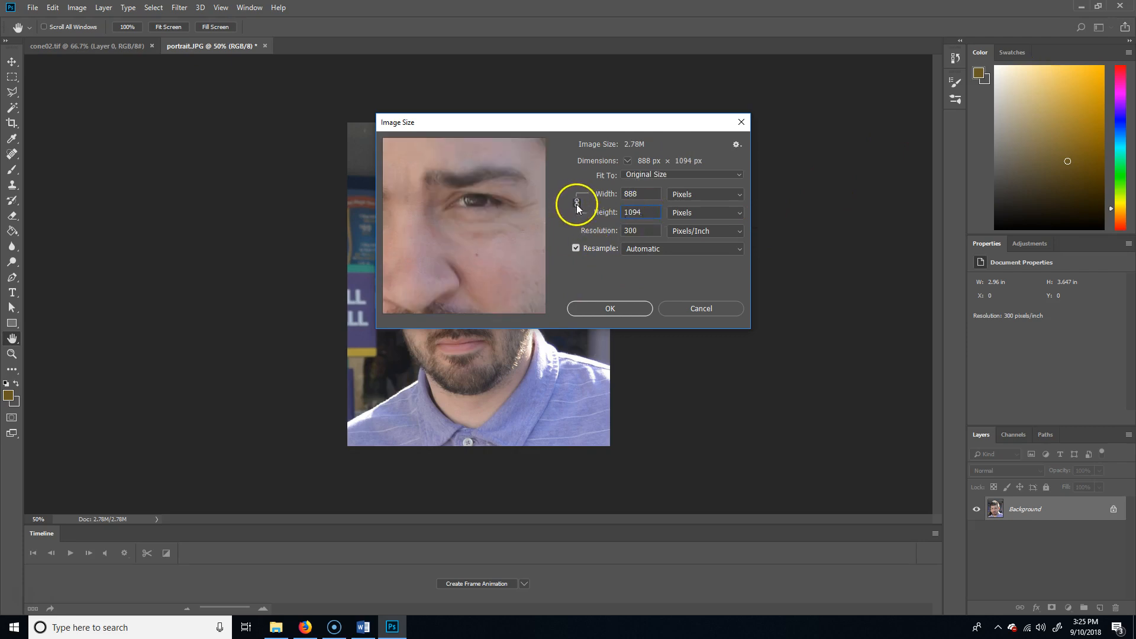
type("540")
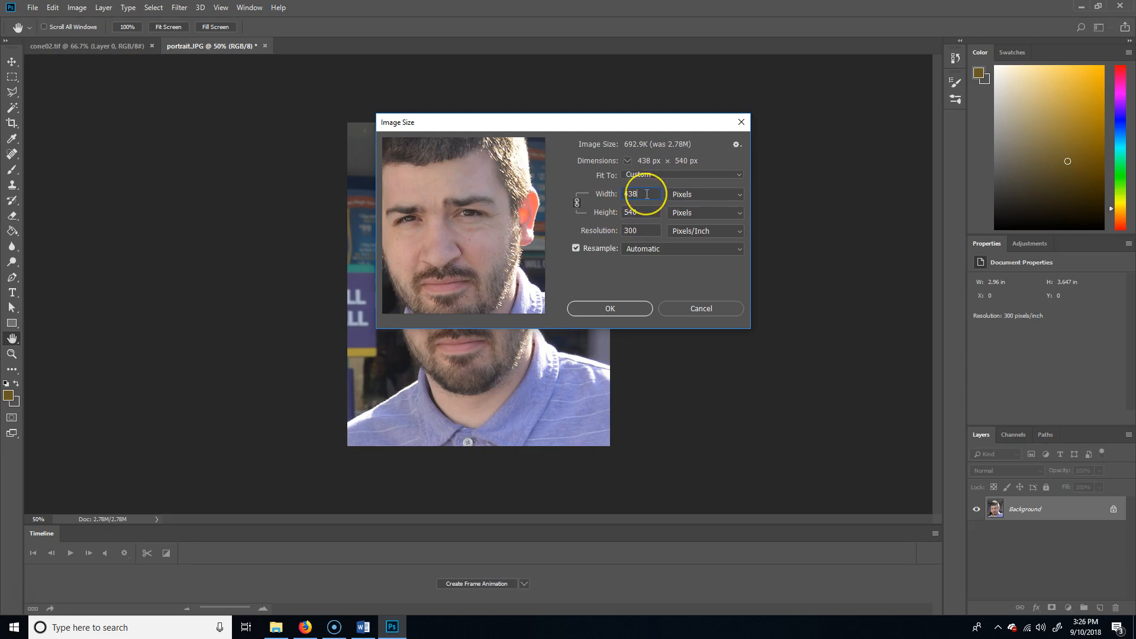
left_click(610, 308)
key("c")
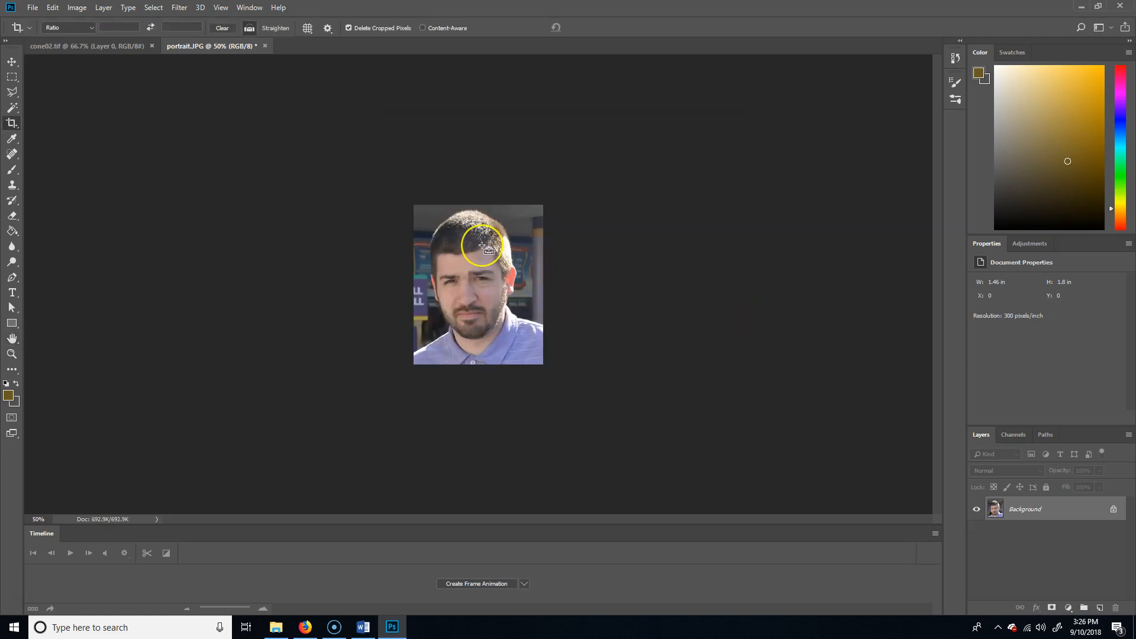
Apply a Brightness/Contrast adjustment to the portrait with brightness 17 and contrast 19.
key("ctrl+plus")
key("ctrl+plus")
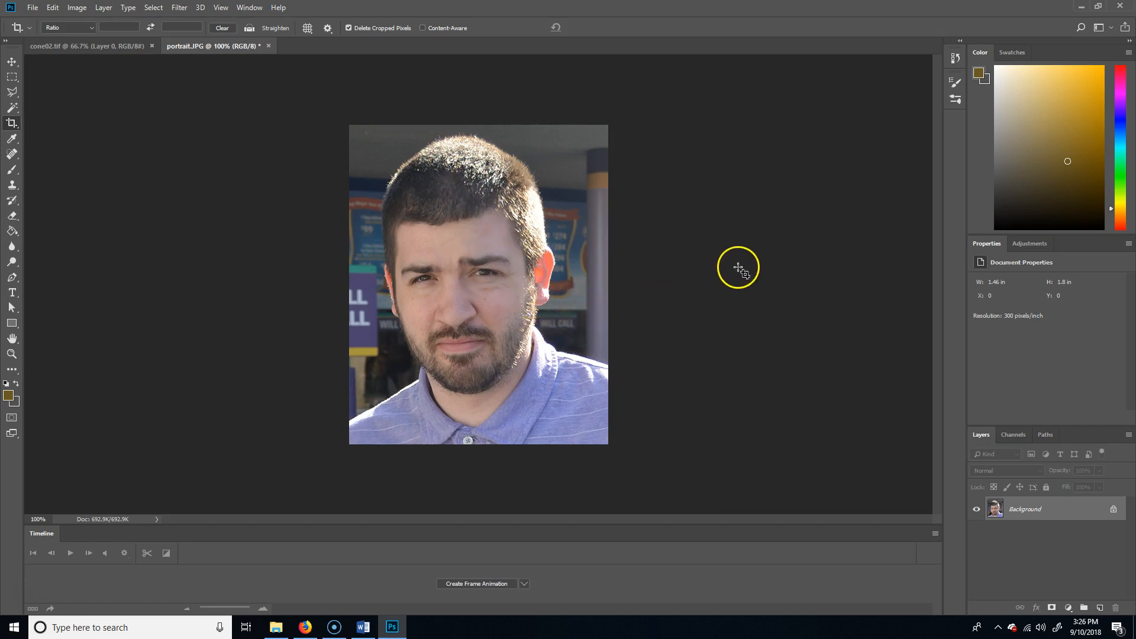
left_click(77, 7)
mouse_move(92, 41)
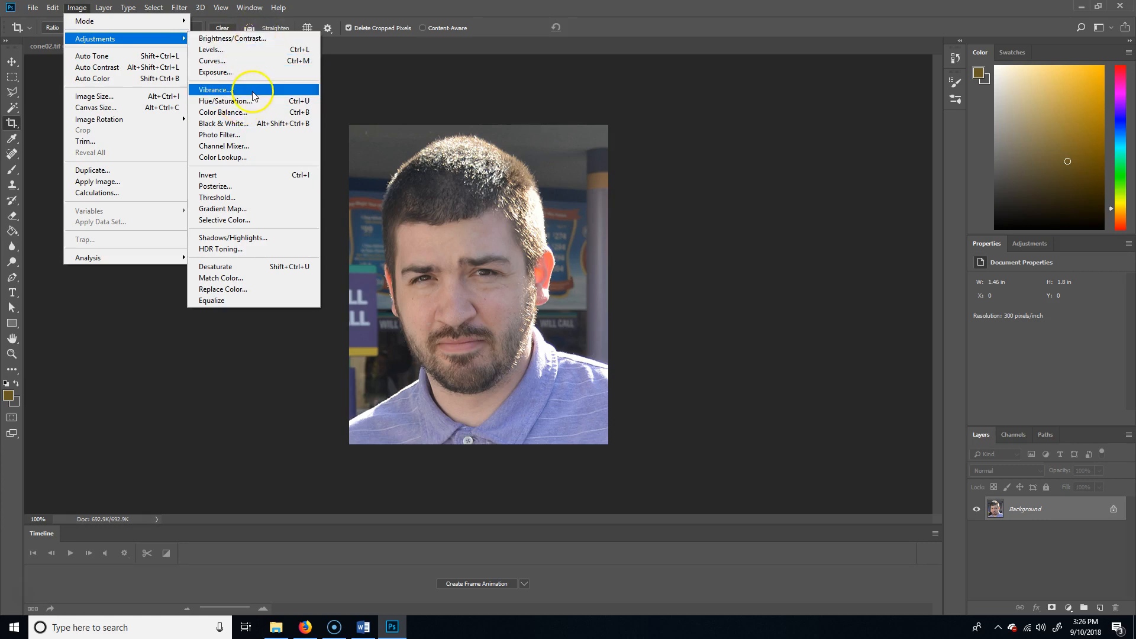
left_click(257, 39)
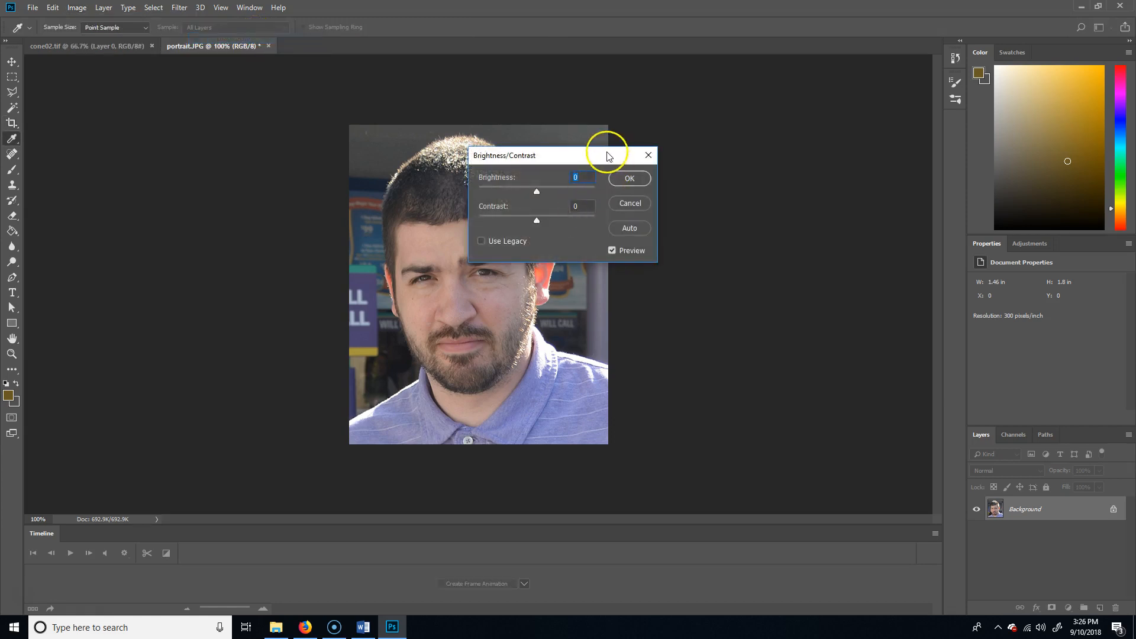
left_click_drag(603, 151, 795, 152)
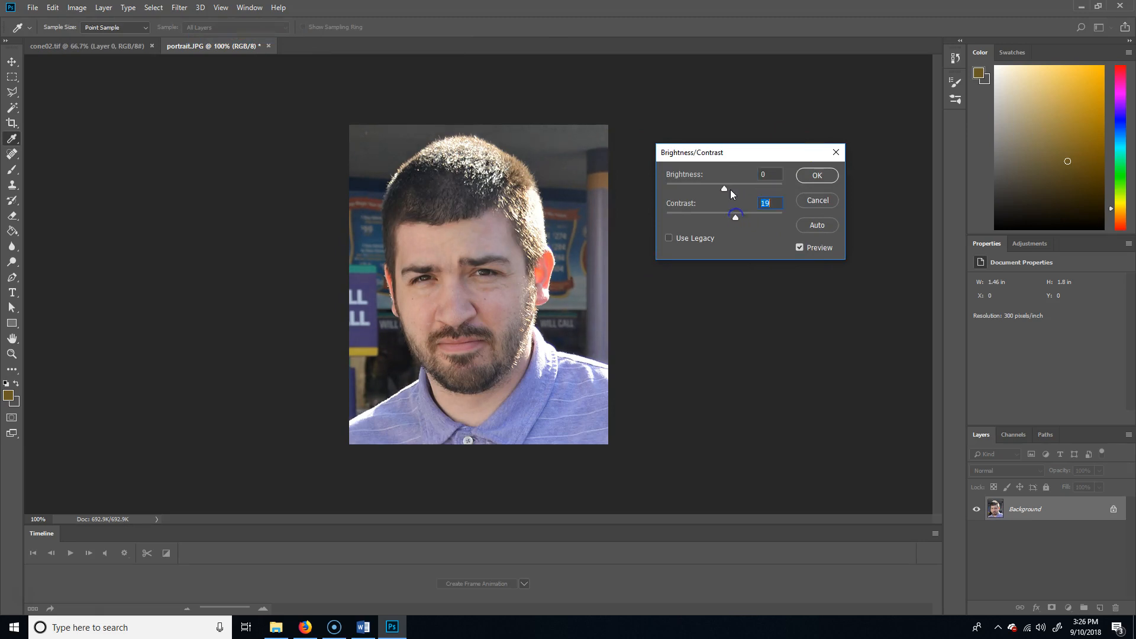
mouse_move(725, 188)
left_mouse_down()
mouse_move(710, 188)
mouse_move(731, 191)
left_mouse_up()
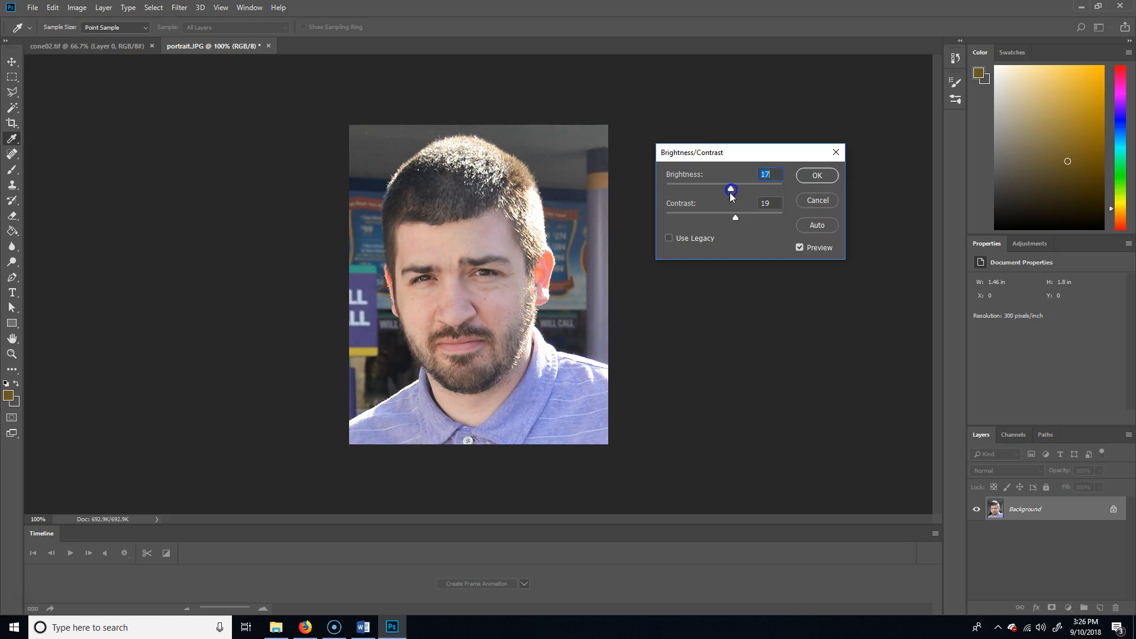
left_click(817, 176)
key("c")
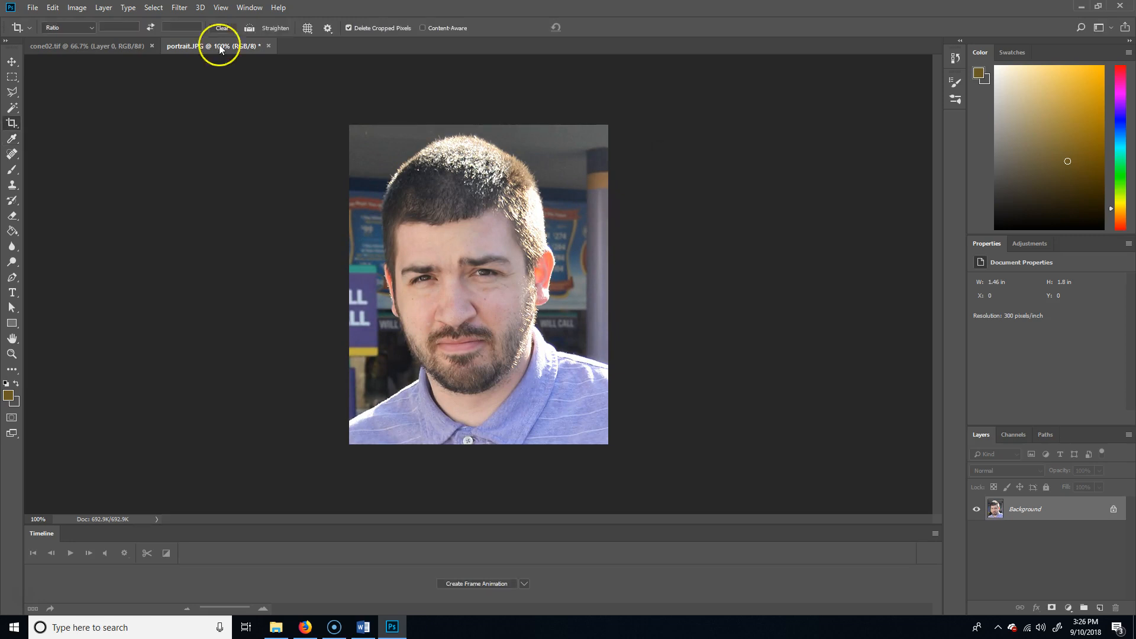
Apply a Hue/Saturation adjustment to the portrait with hue +7 and saturation +20.
left_click(77, 7)
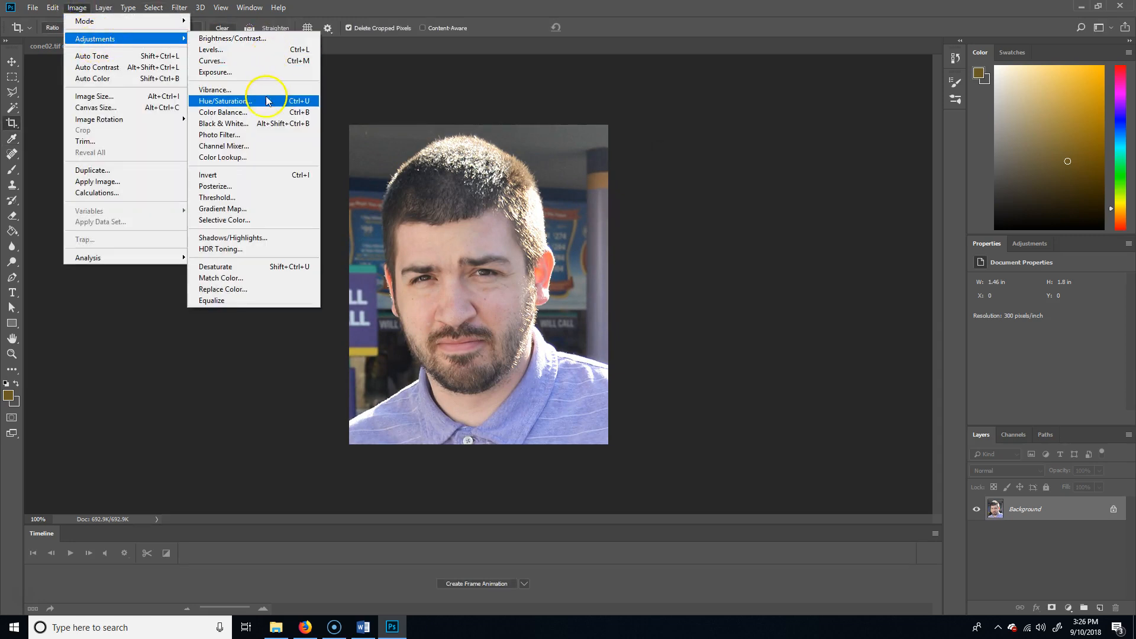
left_click(272, 100)
left_click_drag(594, 124, 844, 136)
left_click_drag(787, 248, 799, 251)
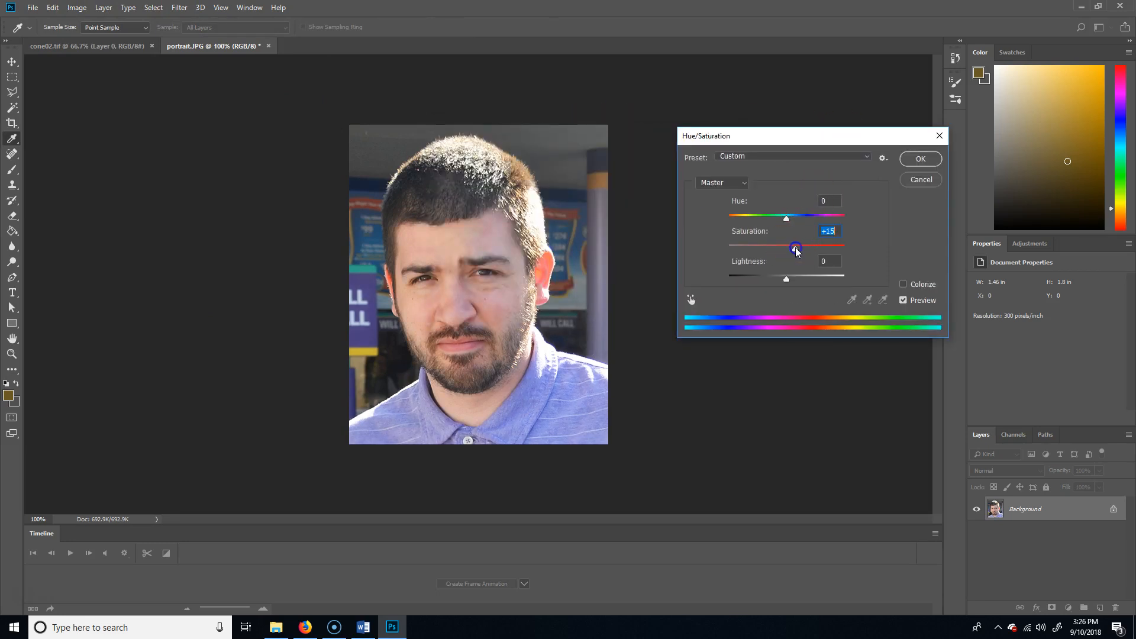
mouse_move(778, 220)
left_mouse_down()
mouse_move(810, 219)
mouse_move(788, 222)
left_mouse_up()
left_click_drag(791, 222, 801, 249)
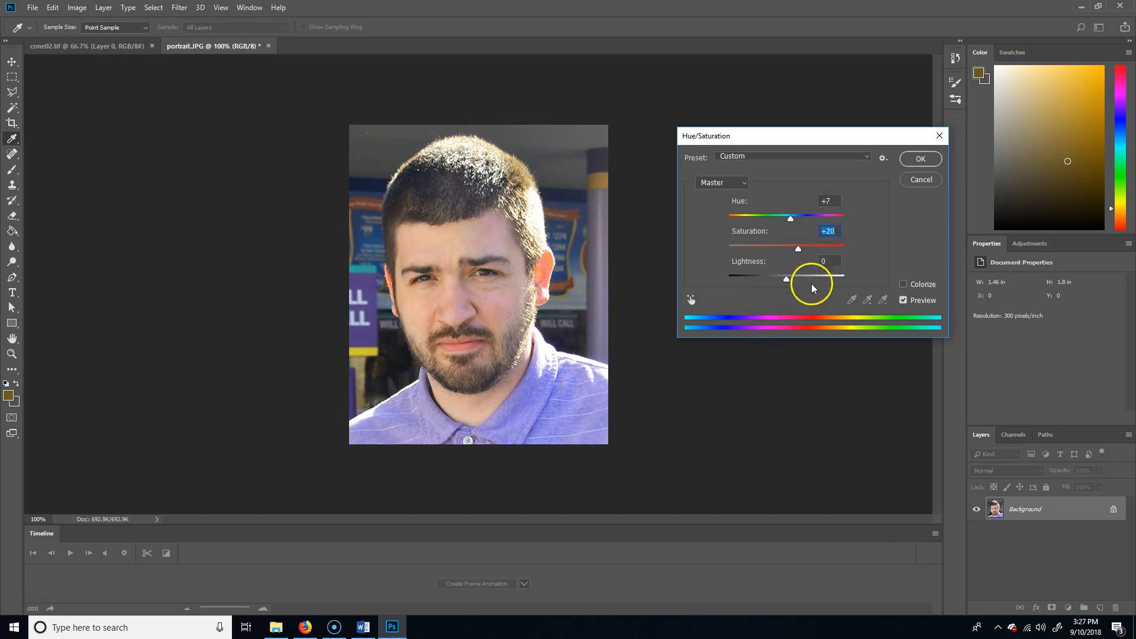
left_click(917, 158)
key("c")
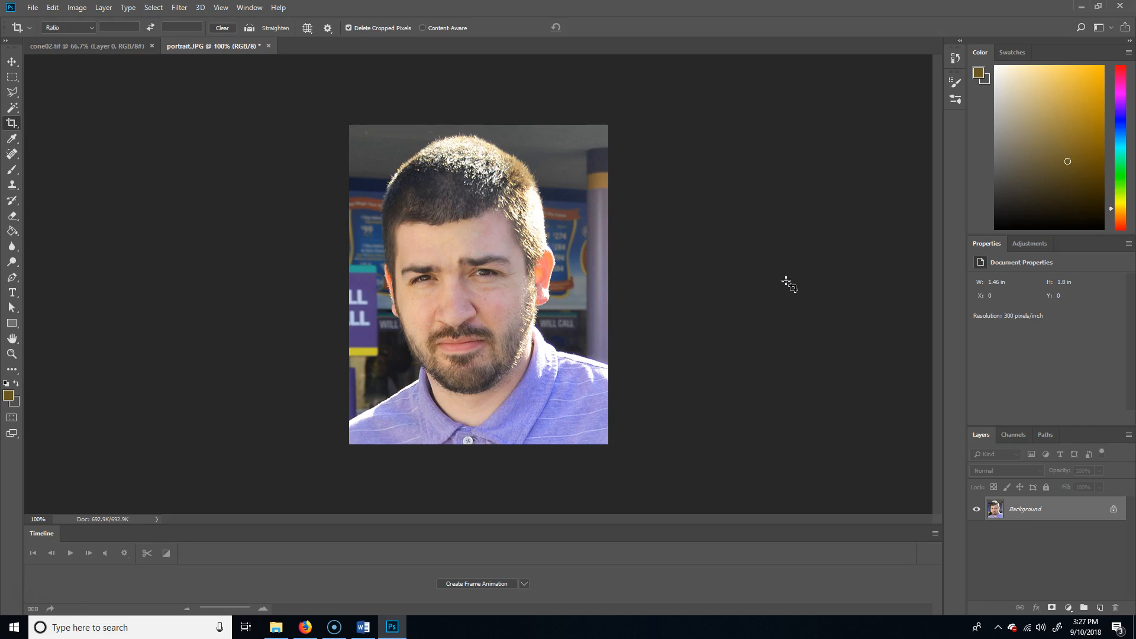
Save the portrait as portrait.jpg in JPEG format in the coneBiography images folder, replacing the existing file.
left_click(32, 7)
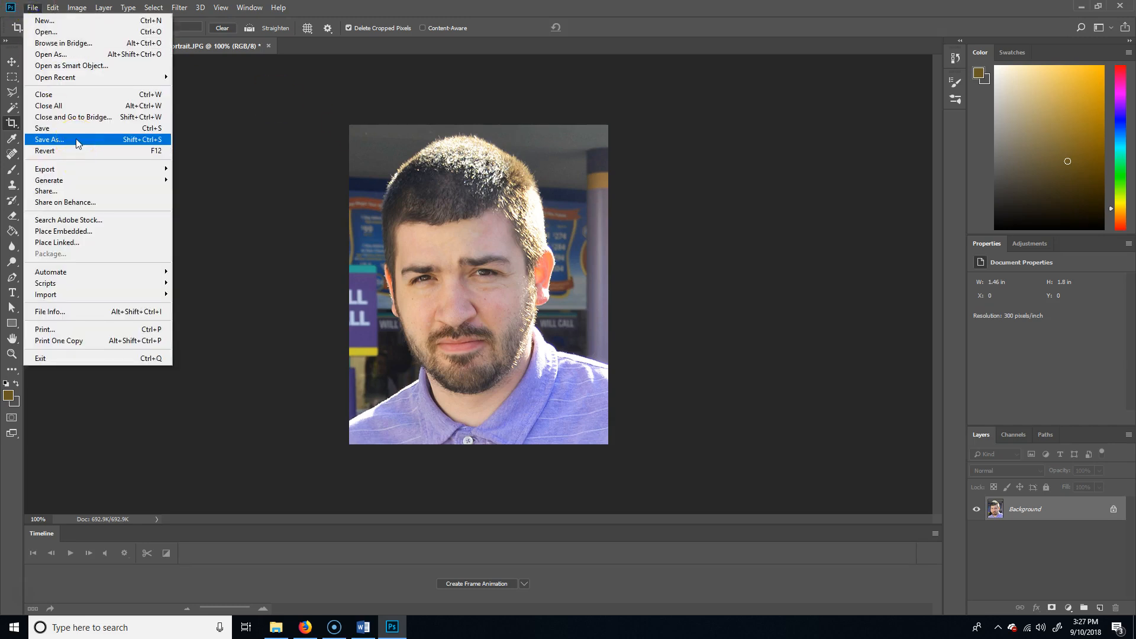
left_click(76, 139)
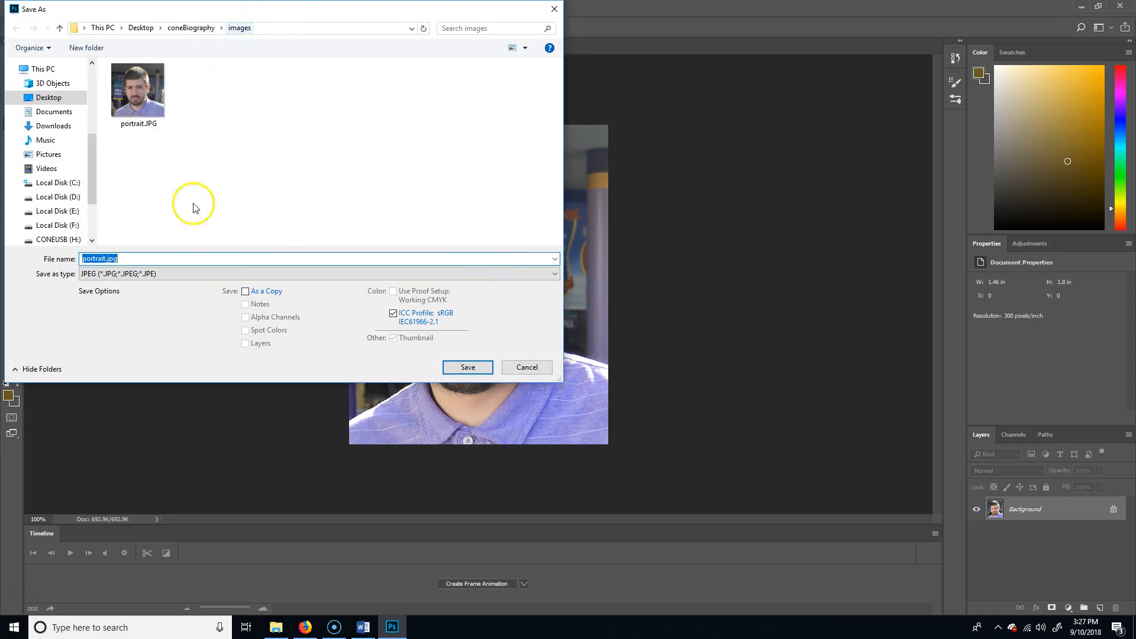
left_click(134, 273)
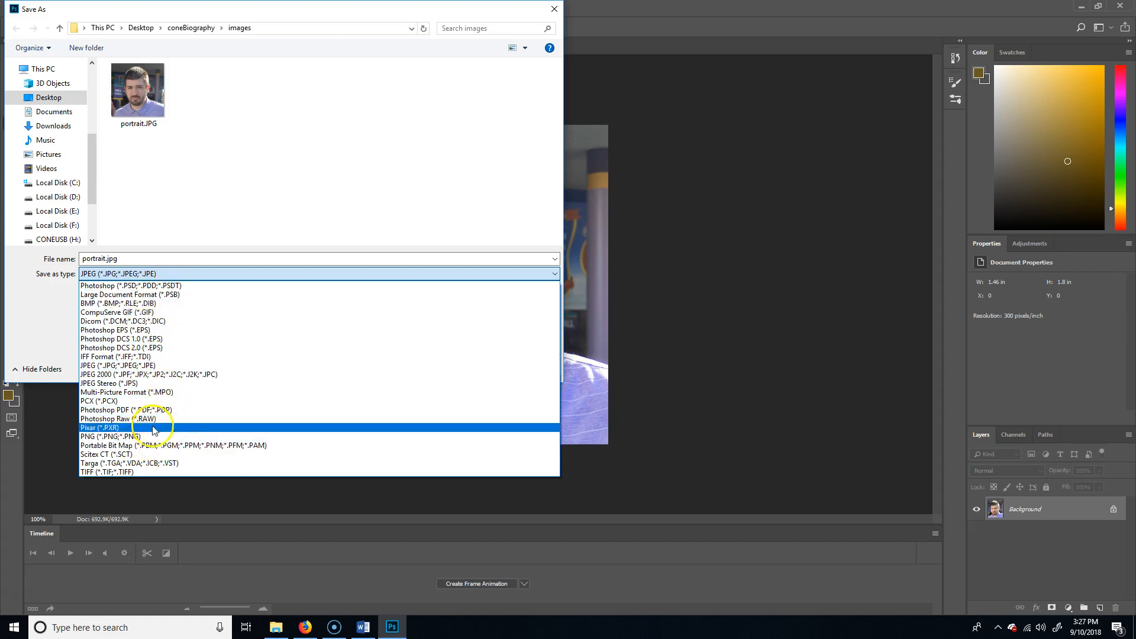
left_click(142, 365)
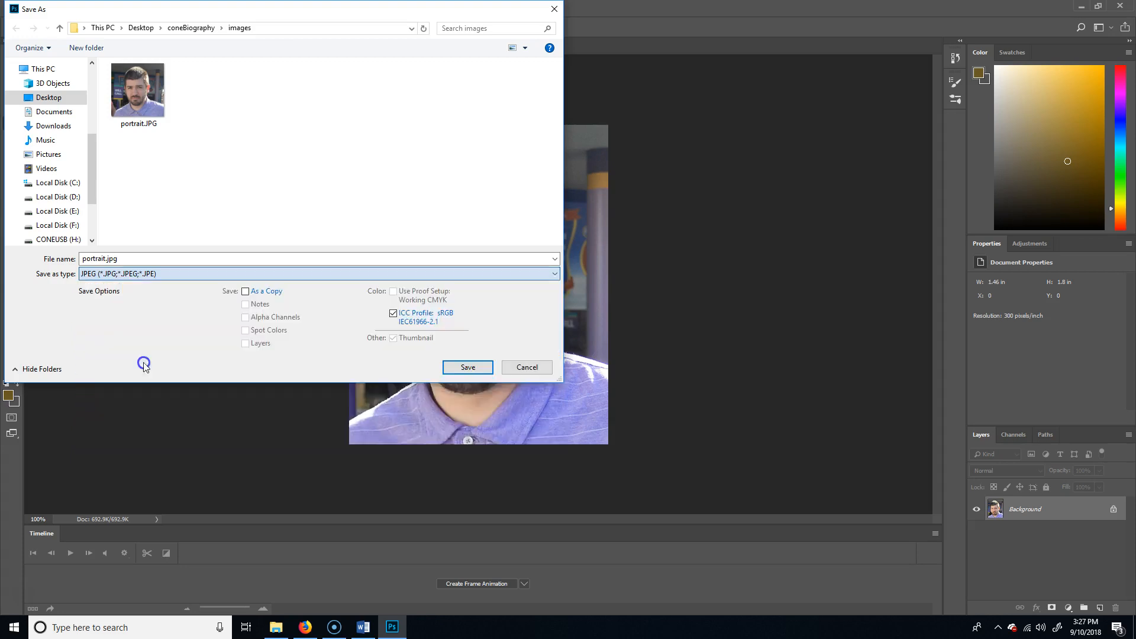
left_click(472, 368)
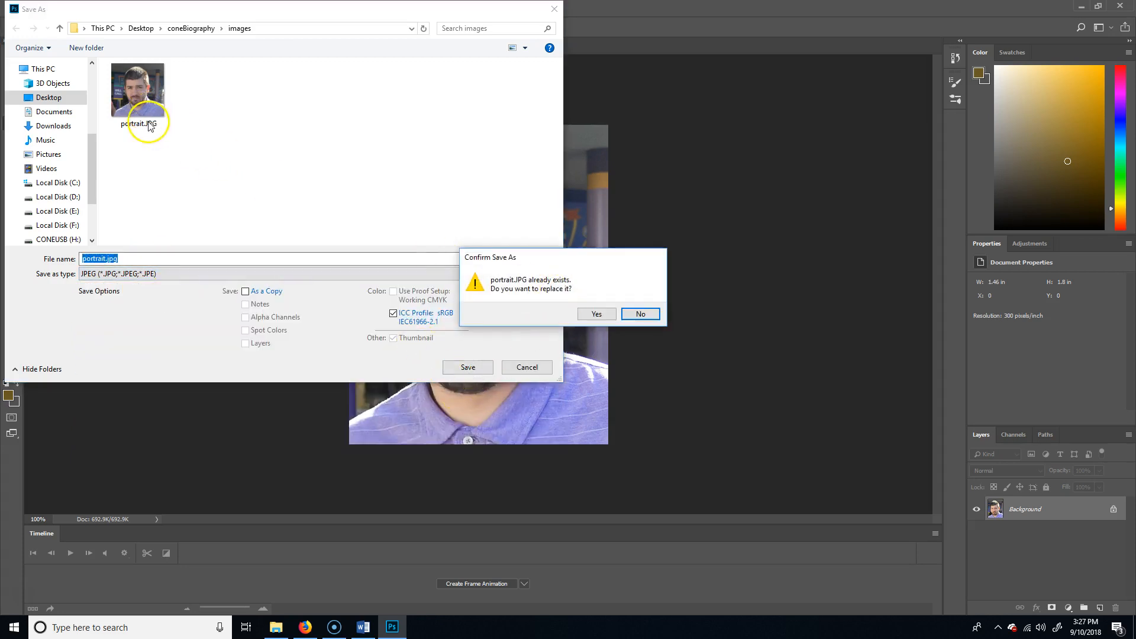
left_click(605, 313)
left_click(628, 155)
key("c")
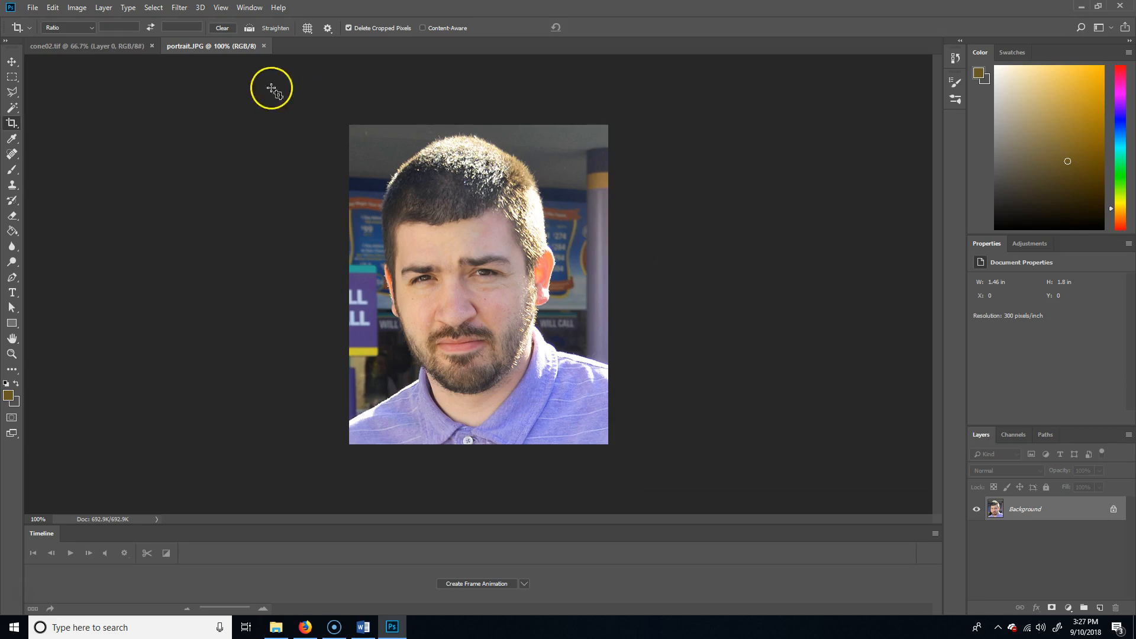
Switch to cone02.tif and crop it on all four sides around the monitor and the orange cone character, to about 14.8 by 4.8 inches.
left_click(116, 46)
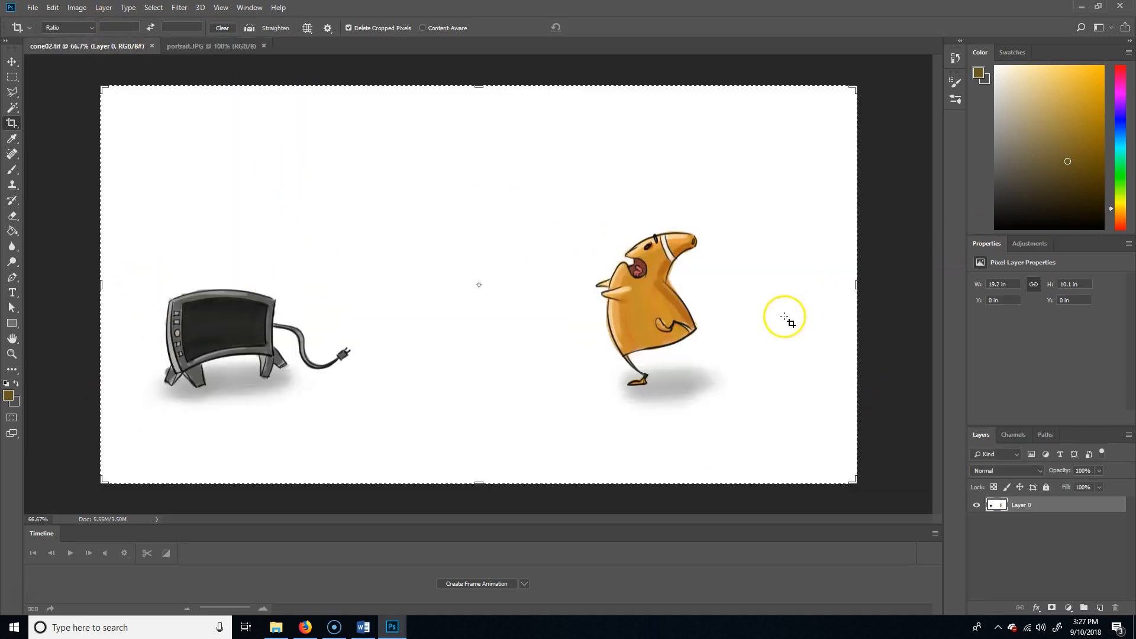
left_click_drag(853, 283, 793, 286)
left_click_drag(164, 286, 188, 283)
left_click_drag(475, 90, 484, 158)
left_click_drag(479, 411, 483, 377)
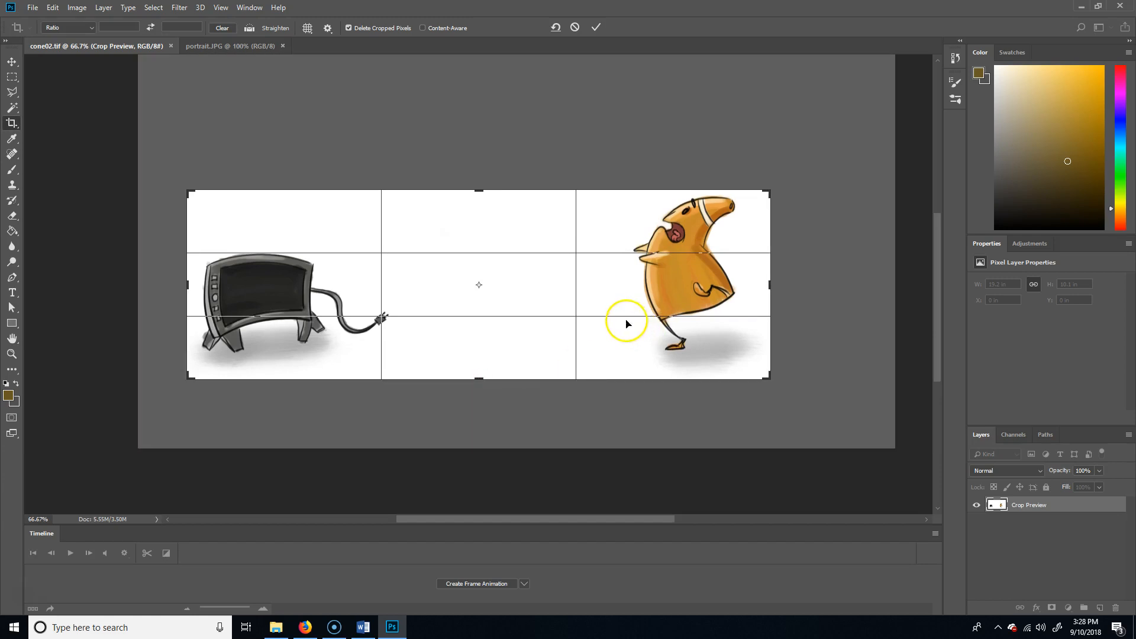
key("Return")
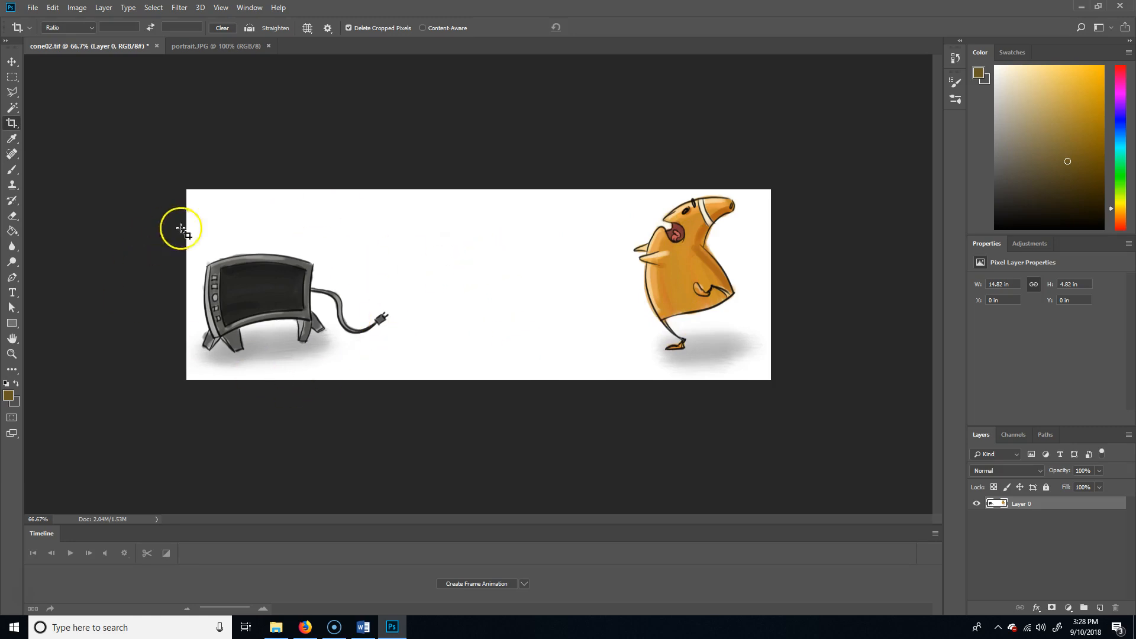
Select the white background and shadows around the monitor and the cone character with the Quick Selection tool.
left_click(12, 108)
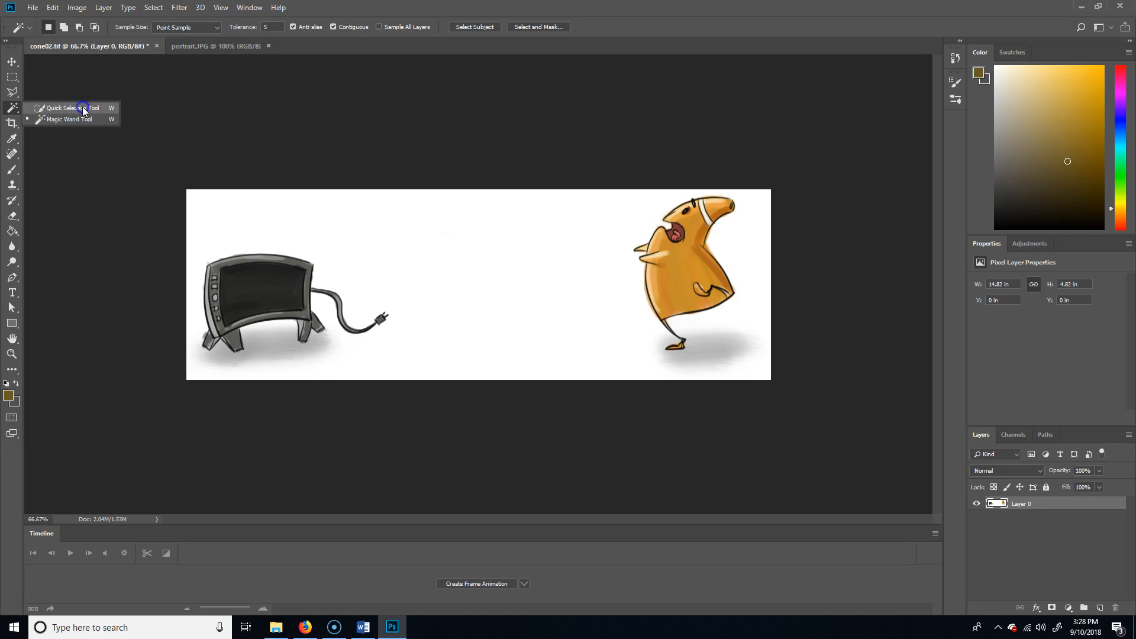
left_click(82, 107)
left_click(497, 273)
left_click(522, 308)
left_click_drag(475, 267, 415, 218)
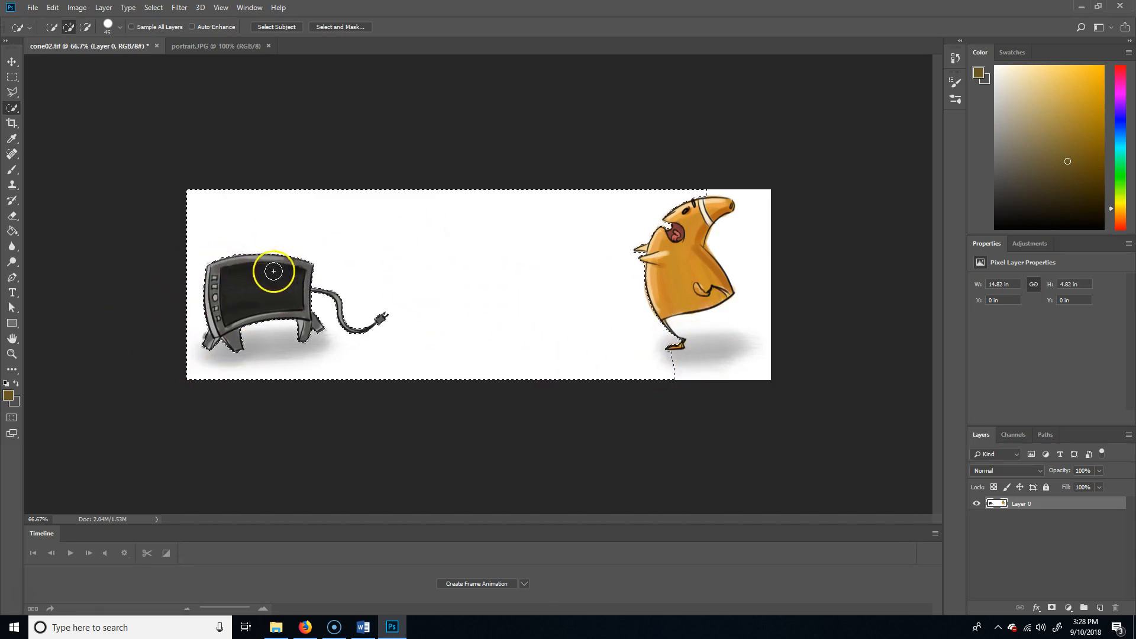
left_click(704, 355)
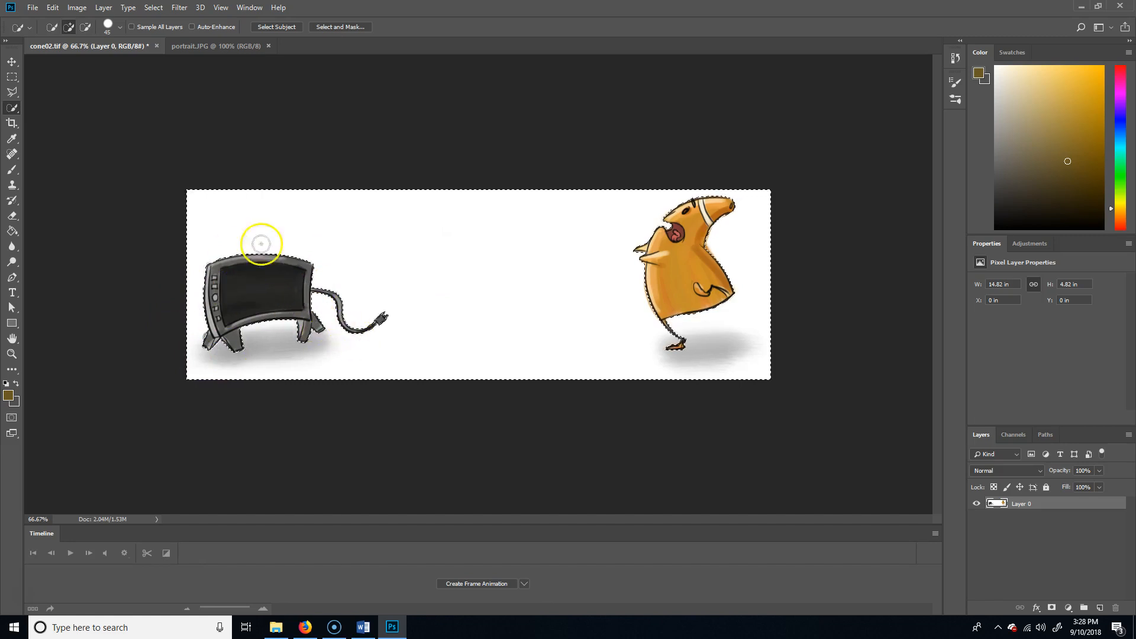
left_click(322, 310)
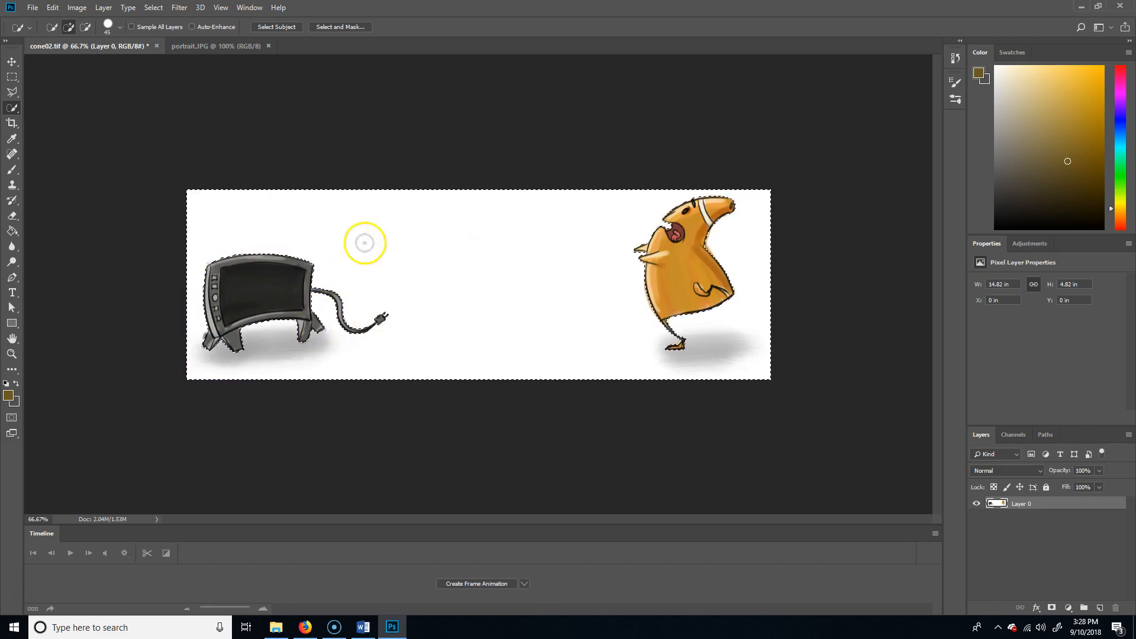
left_click(1046, 488)
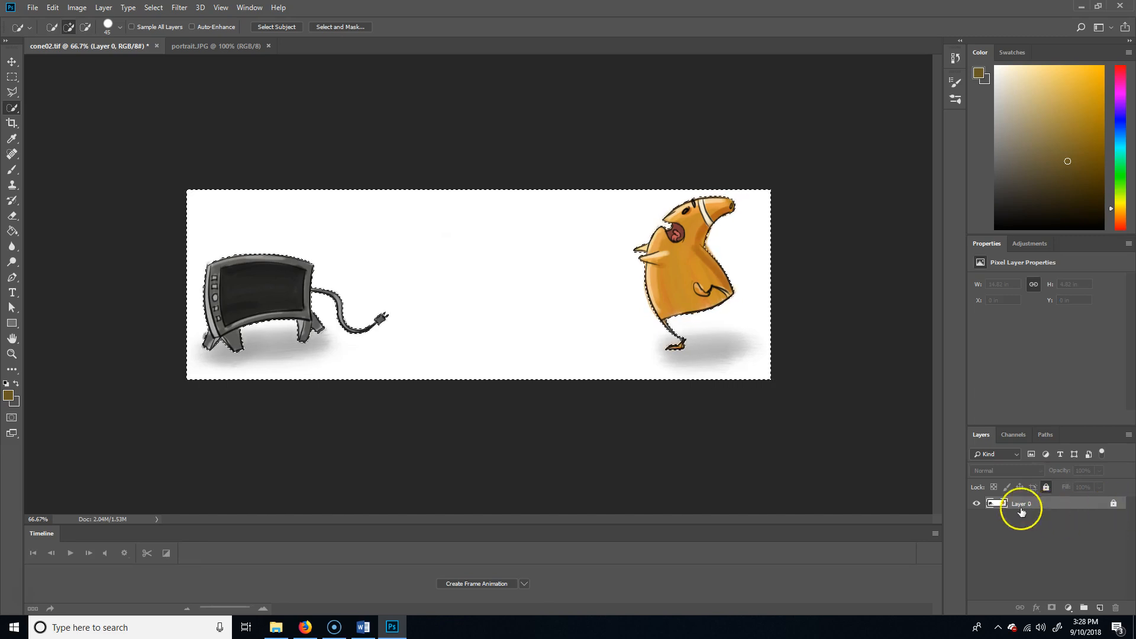
left_click(1114, 504)
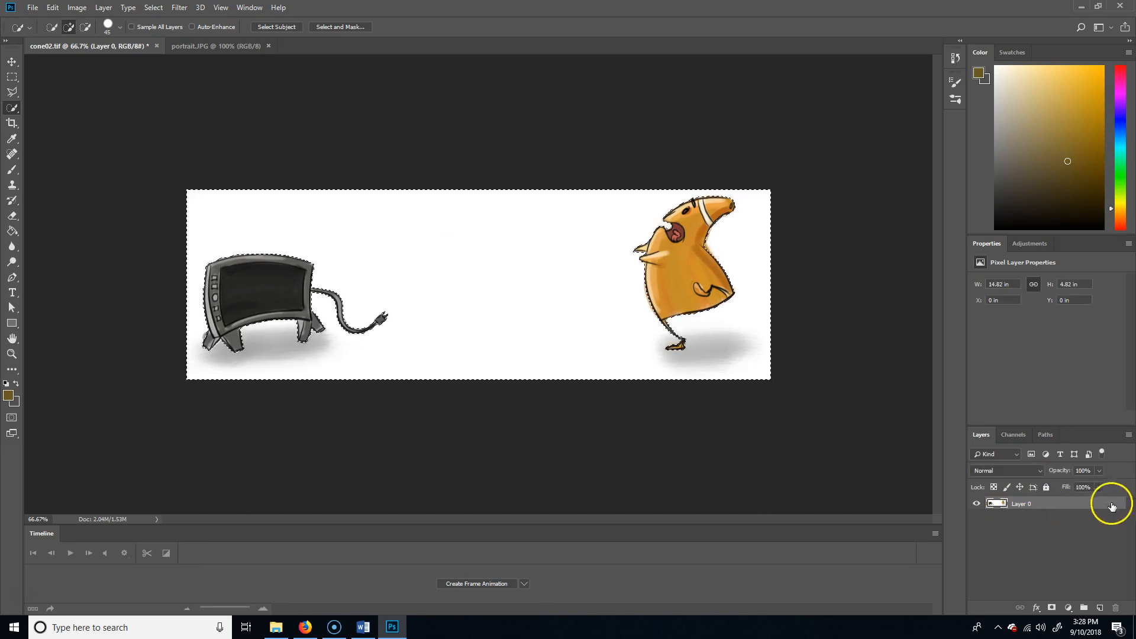
double_click(1044, 504)
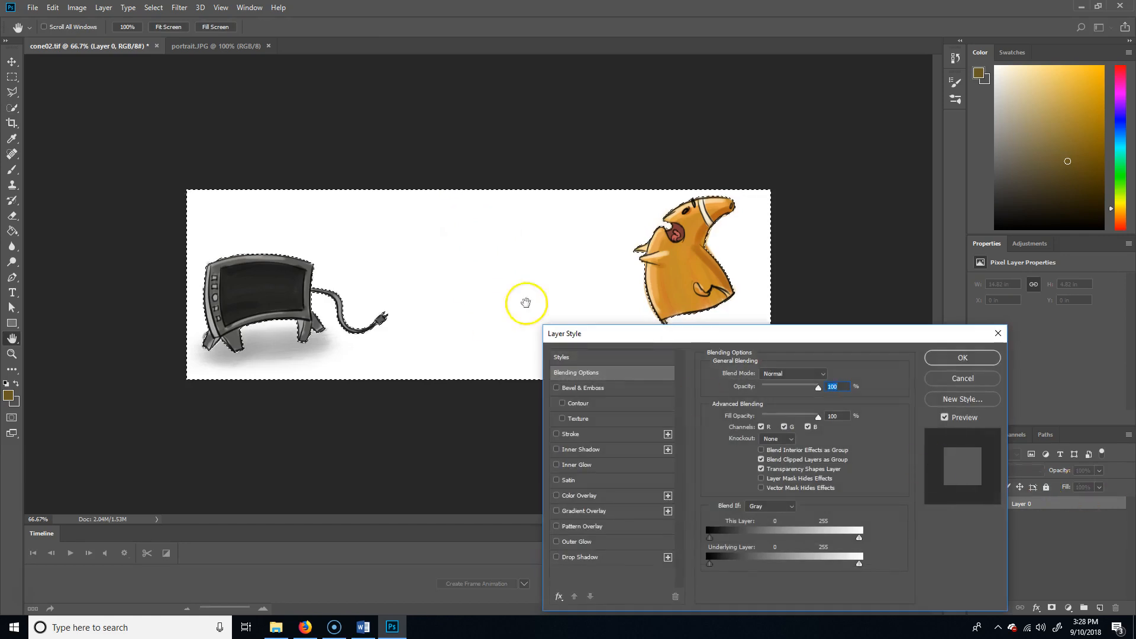
left_click(959, 378)
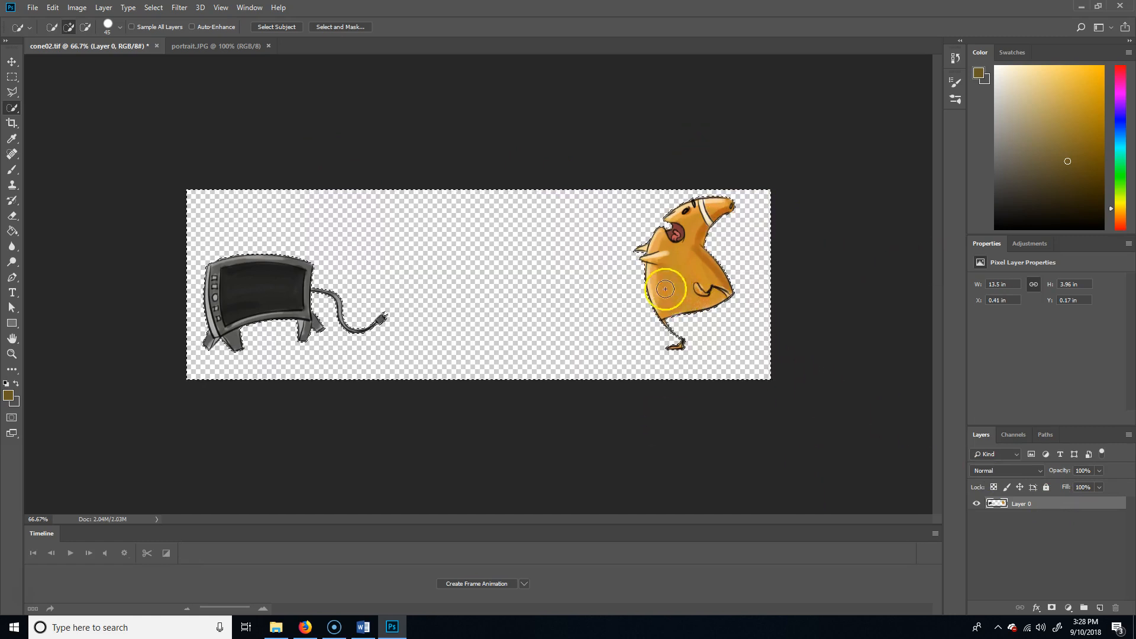
Delete the selected white background from Layer 0 and clear the selection.
key("ctrl+d")
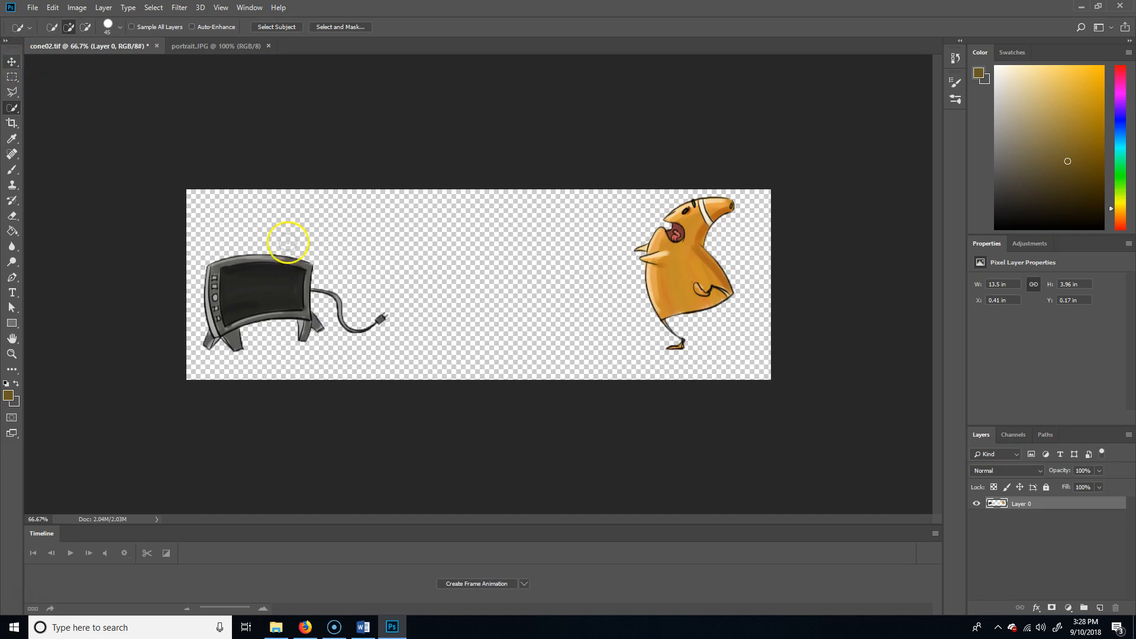
left_click(11, 79)
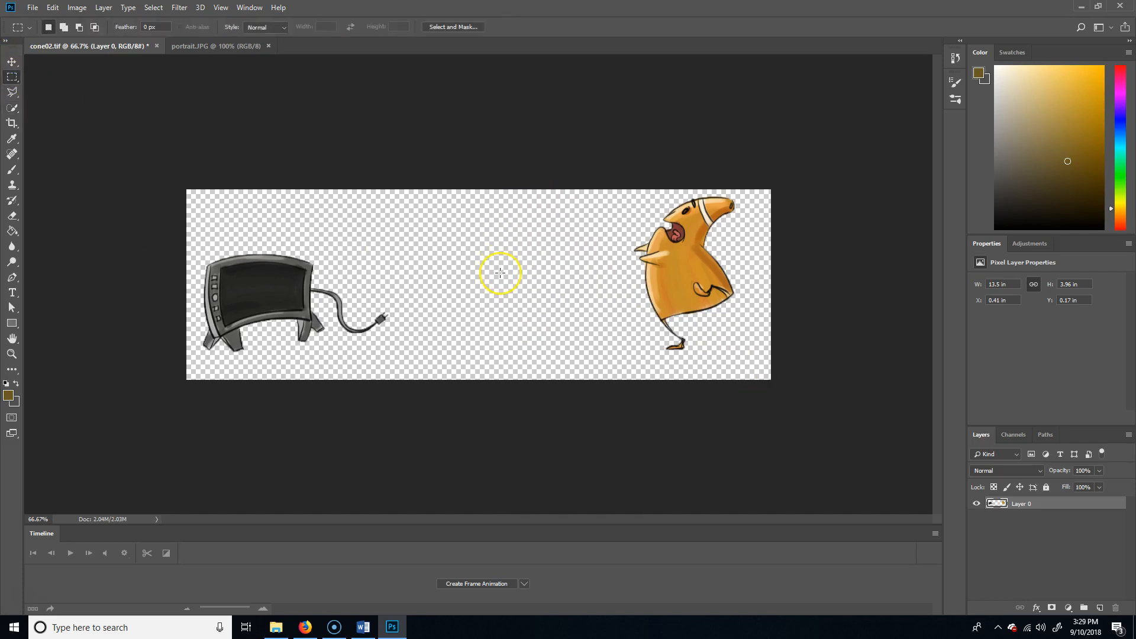
key("ctrl+plus")
key("ctrl+plus")
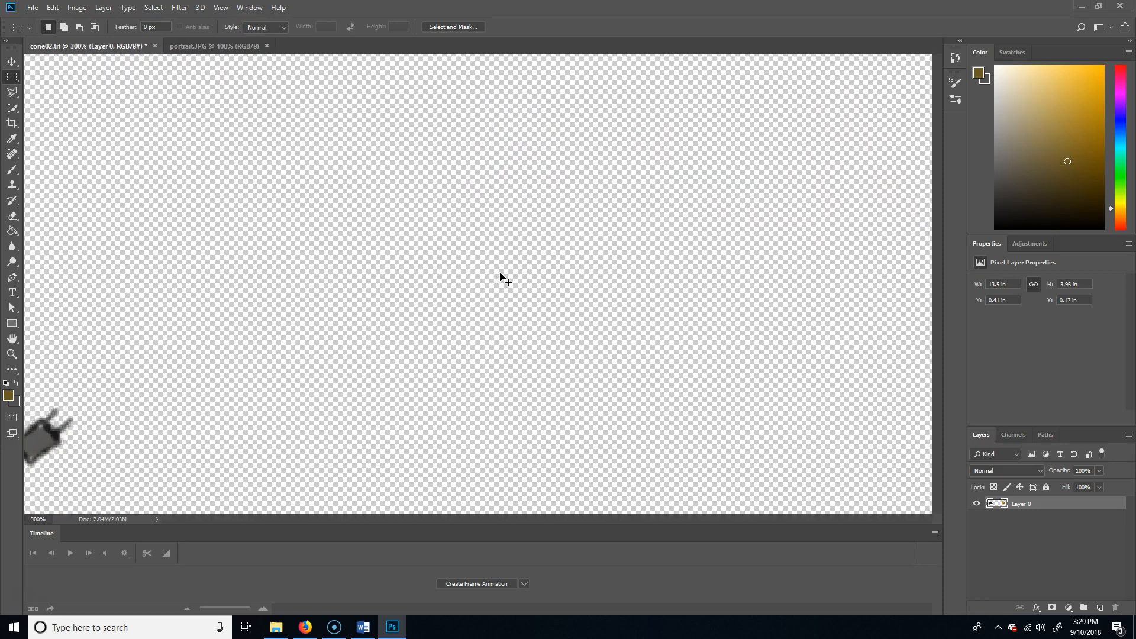
key("ctrl+minus")
key("ctrl+minus")
key("ctrl+minus")
key("ctrl+minus")
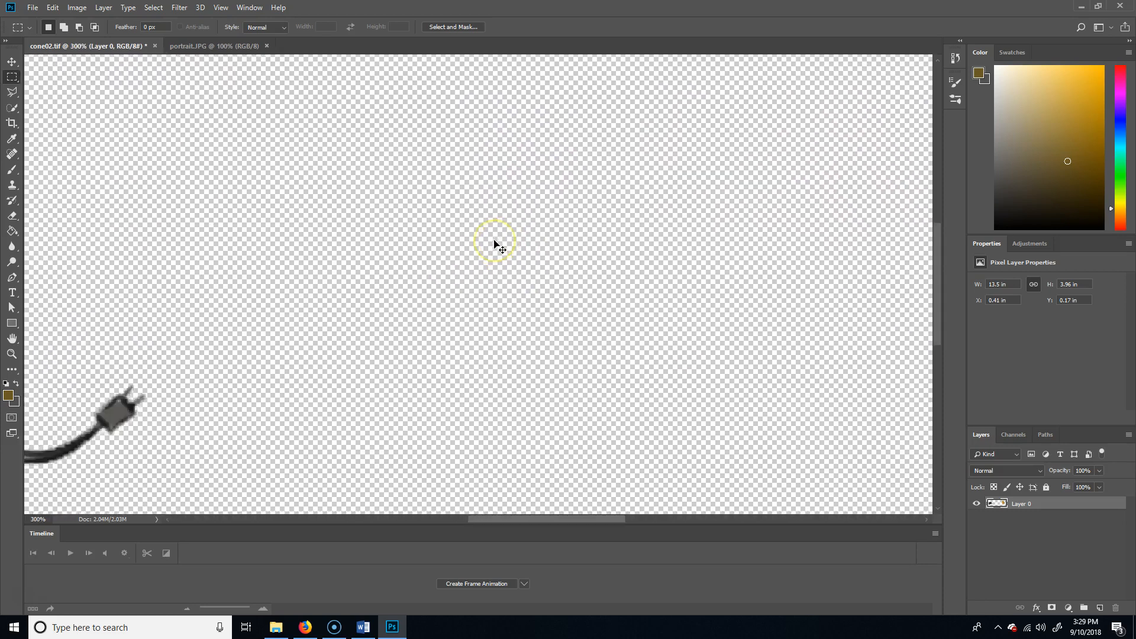
key("ctrl+plus")
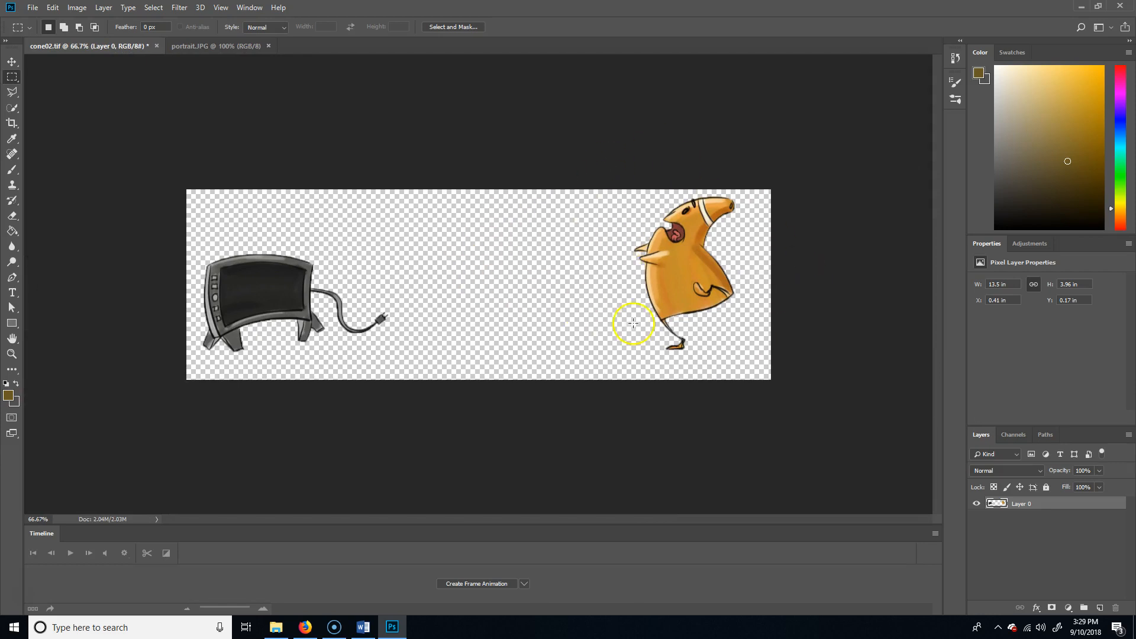
key("c")
left_click_drag(781, 189, 704, 281)
key("Escape")
left_click_drag(626, 373, 728, 264)
key("ctrl+z")
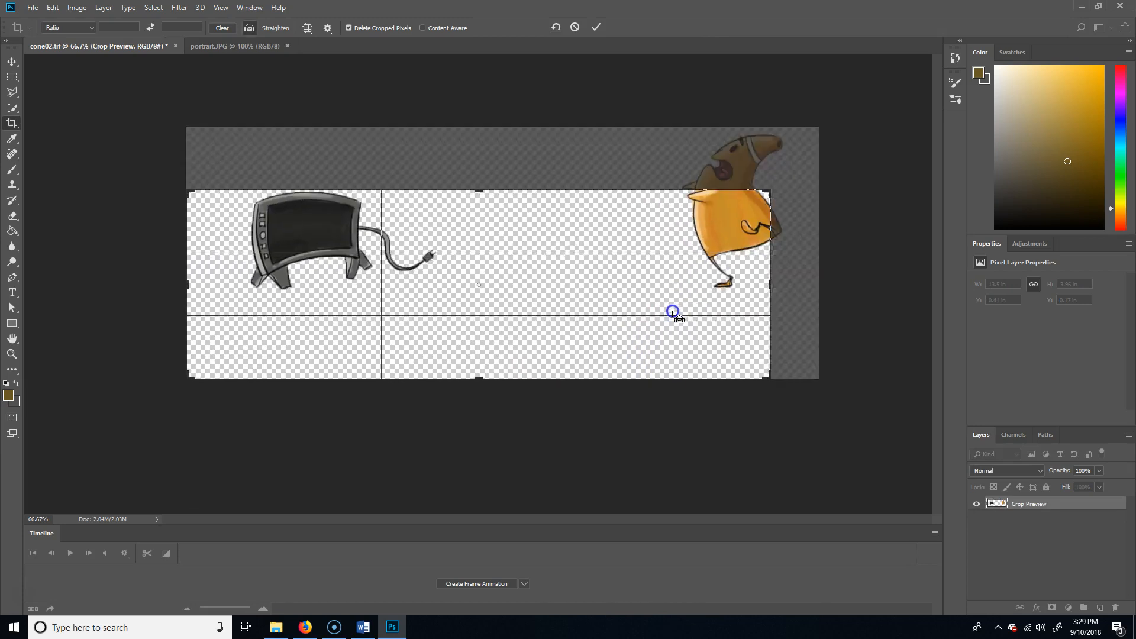
Crop the image tightly around the orange cone character, leaving out the monitor and its cord.
left_click_drag(184, 284, 408, 283)
left_click_drag(553, 282, 534, 286)
left_click_drag(472, 372, 477, 362)
left_click_drag(480, 205, 484, 209)
key("Return")
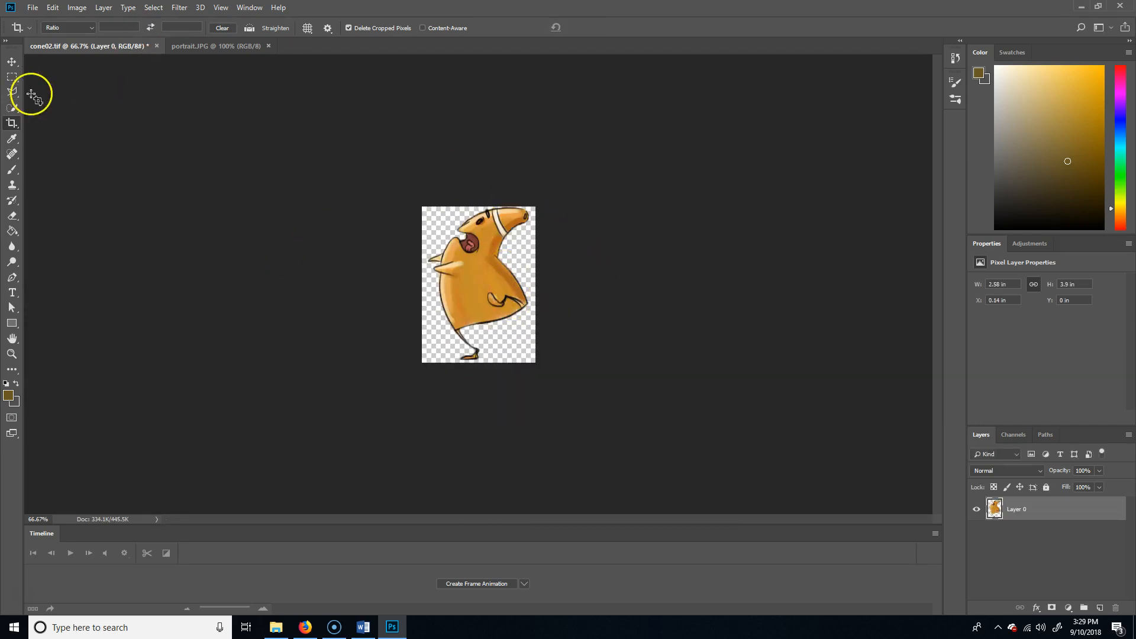
left_click(33, 8)
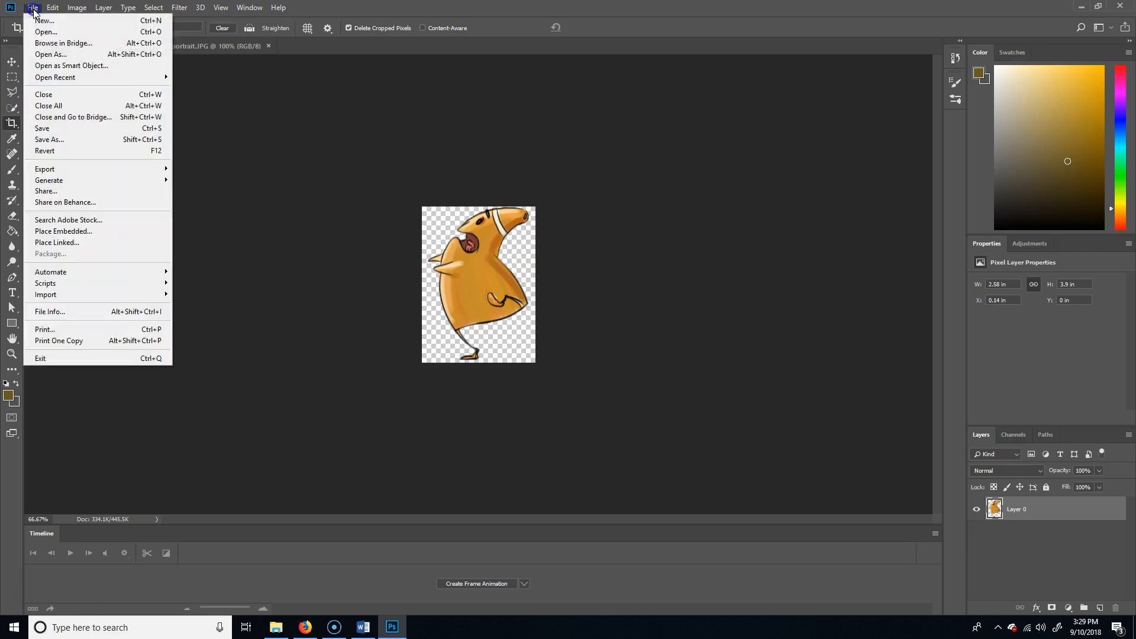
mouse_move(67, 172)
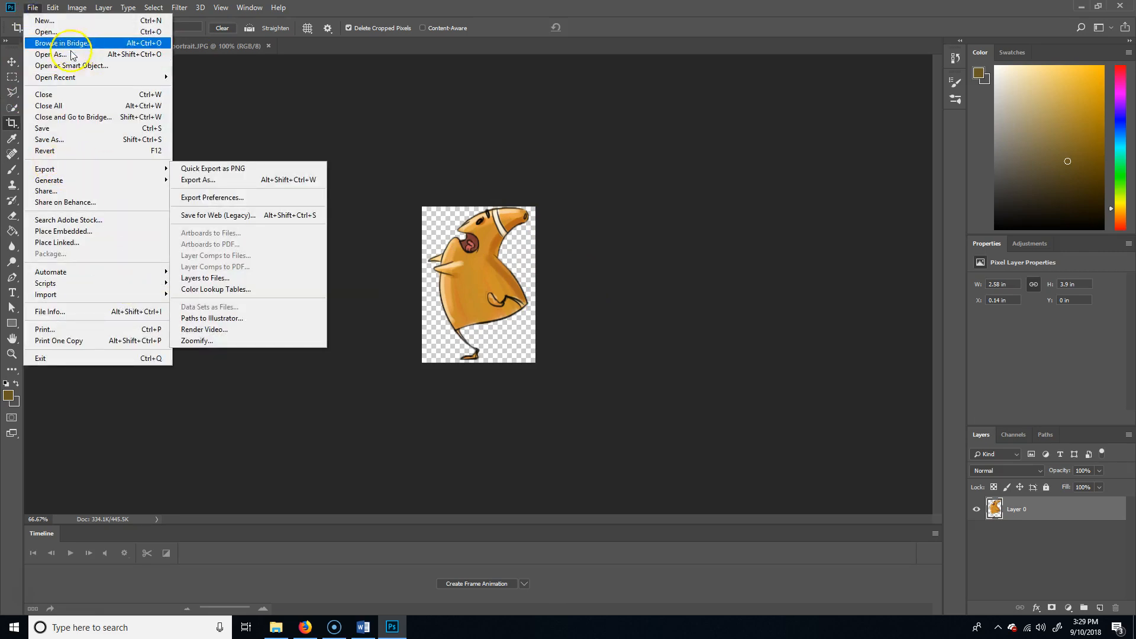
left_click(46, 31)
left_click_drag(418, 13, 1015, 164)
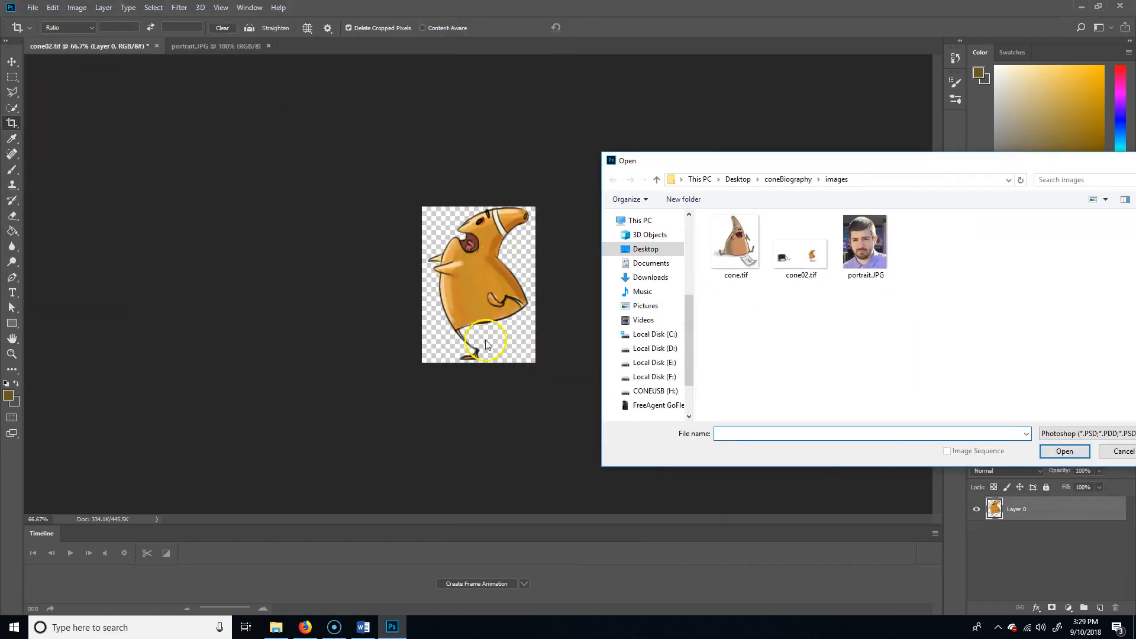
left_click(809, 260)
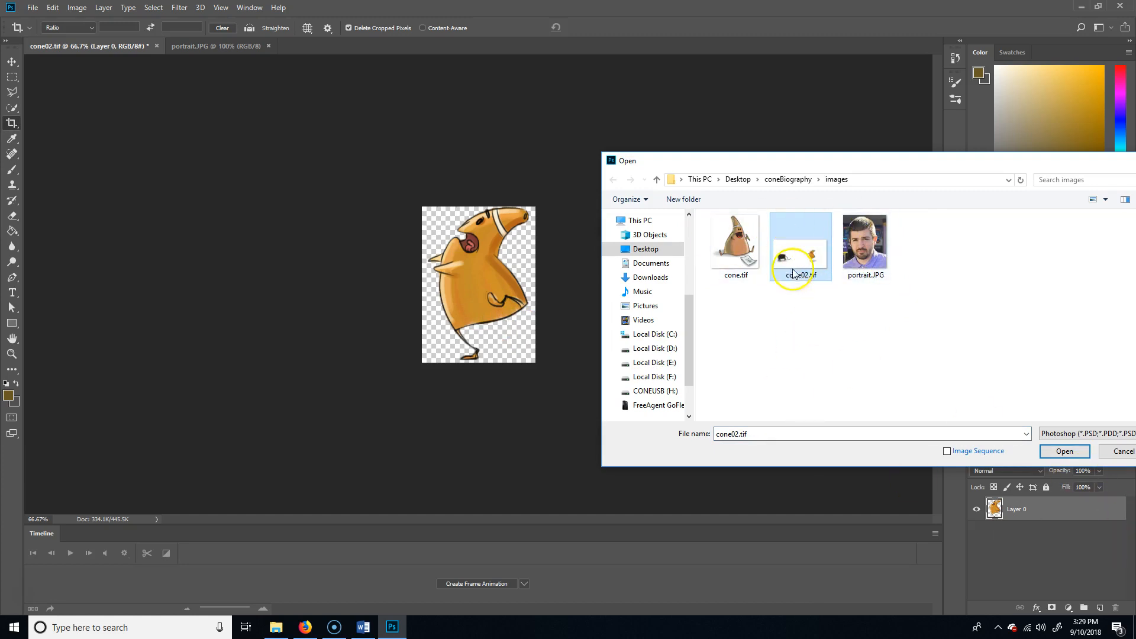
left_click_drag(882, 158, 701, 91)
left_click(914, 370)
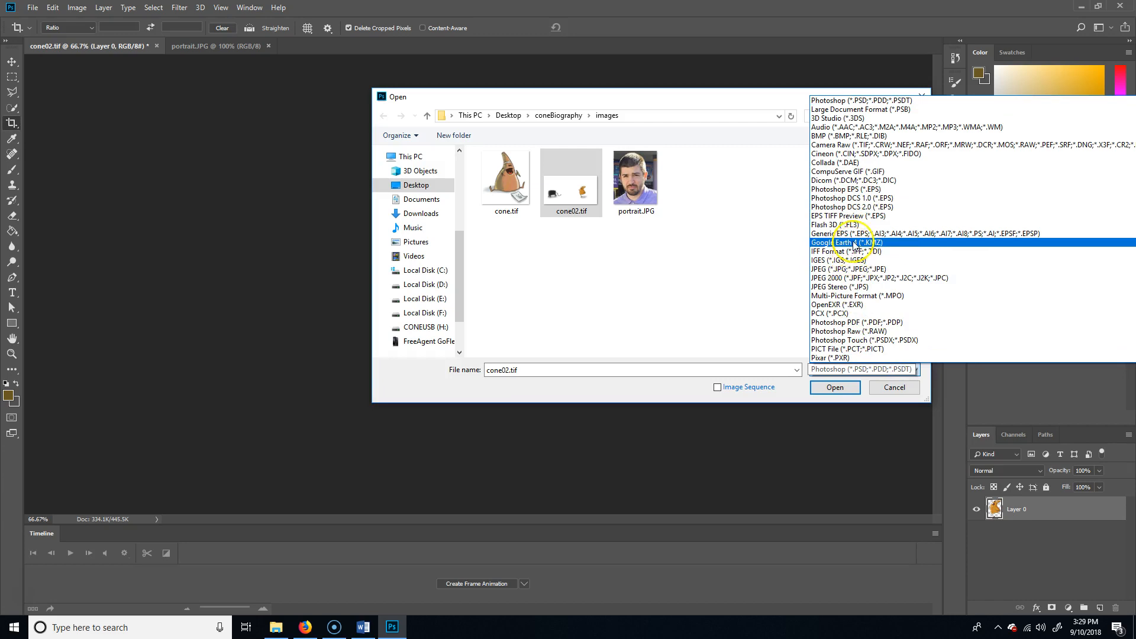
scroll(854, 347, "down", 2)
left_click(850, 325)
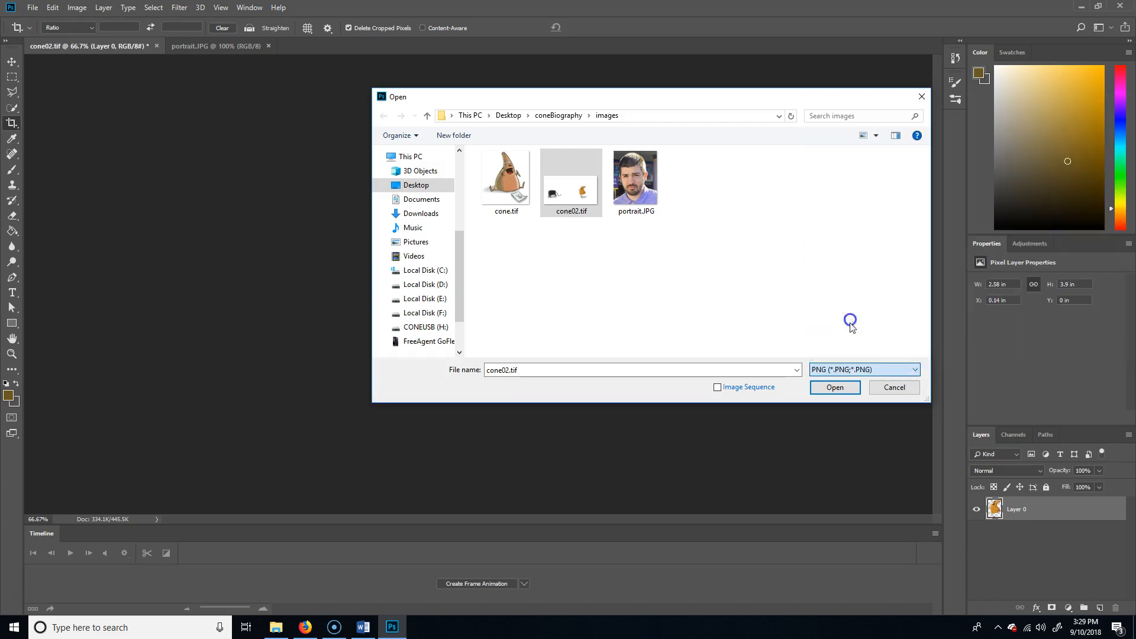
double_click(516, 370)
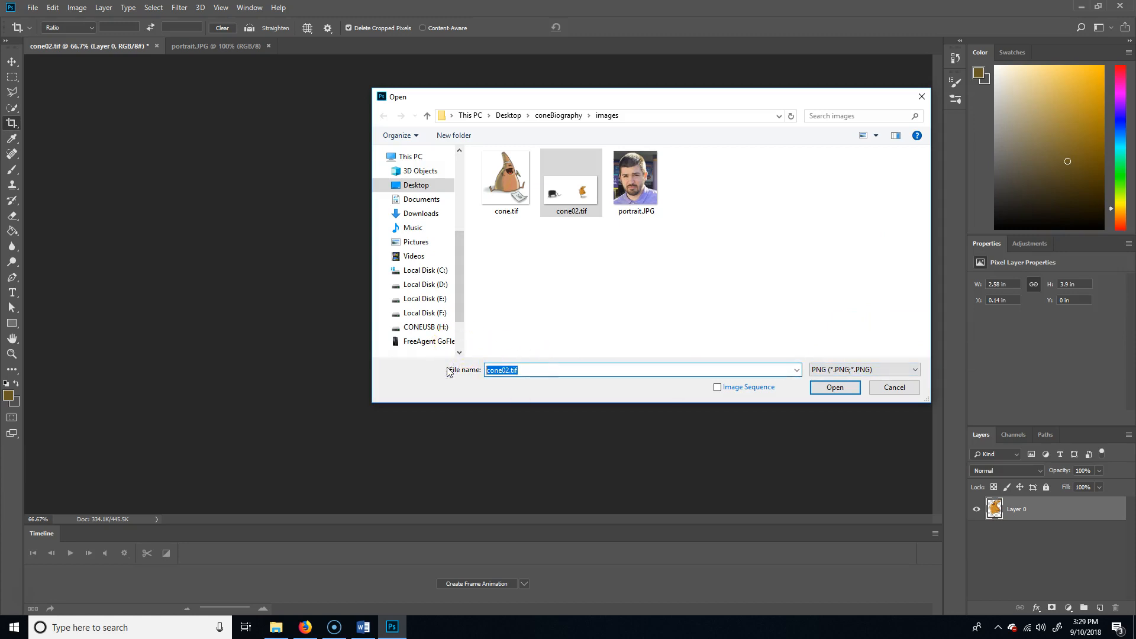
type("coneIcon")
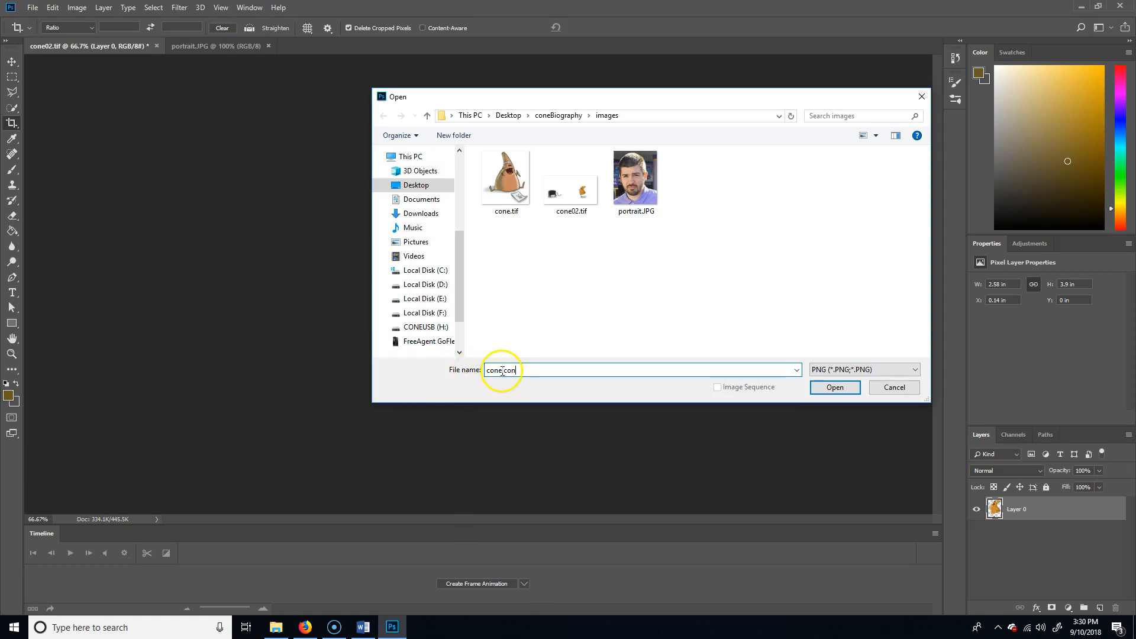
left_click(835, 388)
left_click(641, 319)
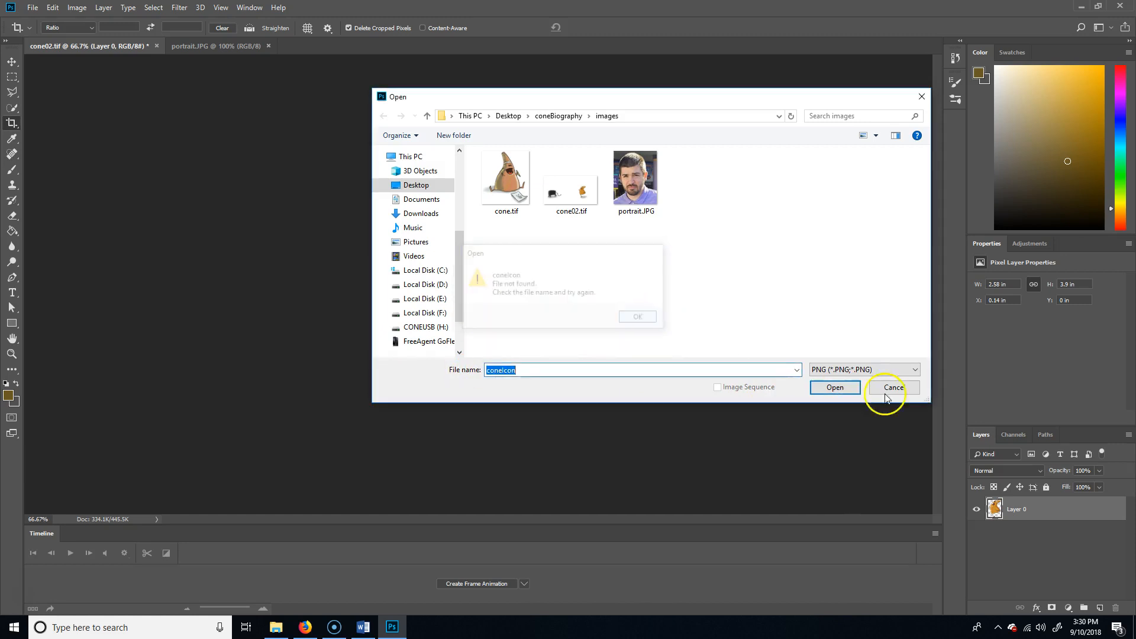
left_click(894, 388)
Save a PNG copy of the cropped cone character as coneIcon.png in the images folder, with the Large file size (Fastest saving) option.
left_click(47, 8)
mouse_move(32, 8)
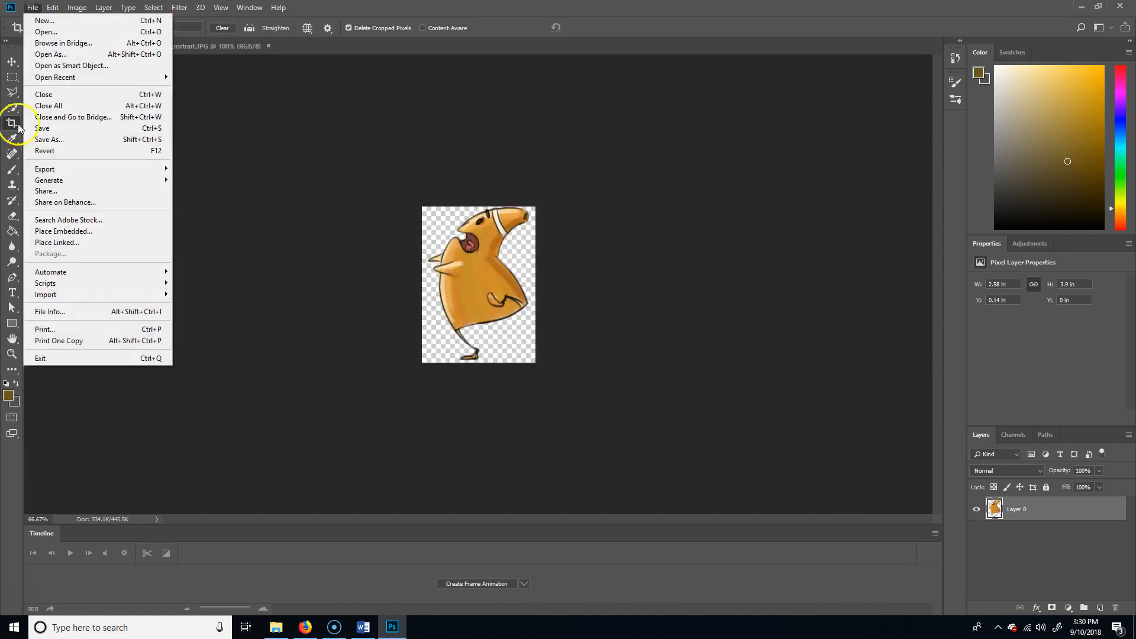
left_click(70, 141)
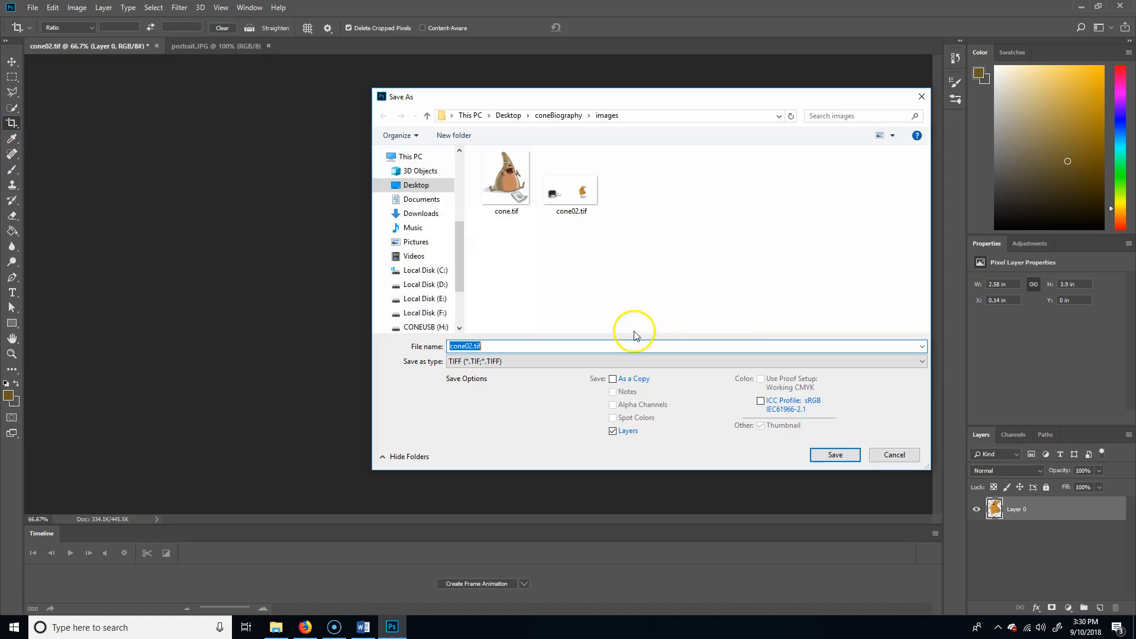
left_click(537, 361)
left_click(477, 524)
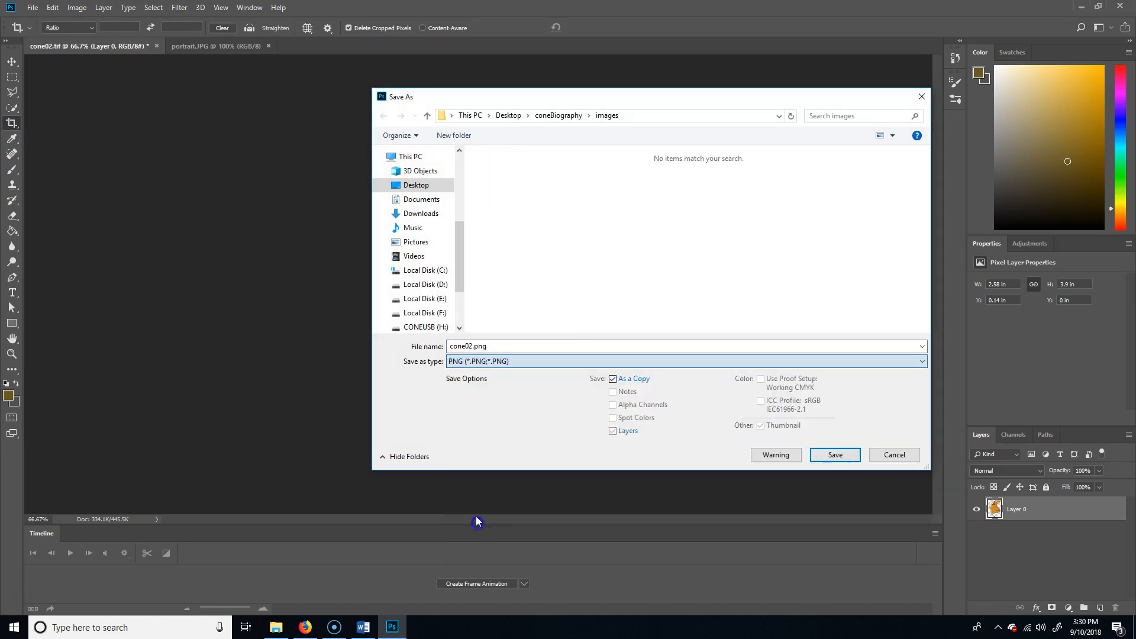
double_click(474, 346)
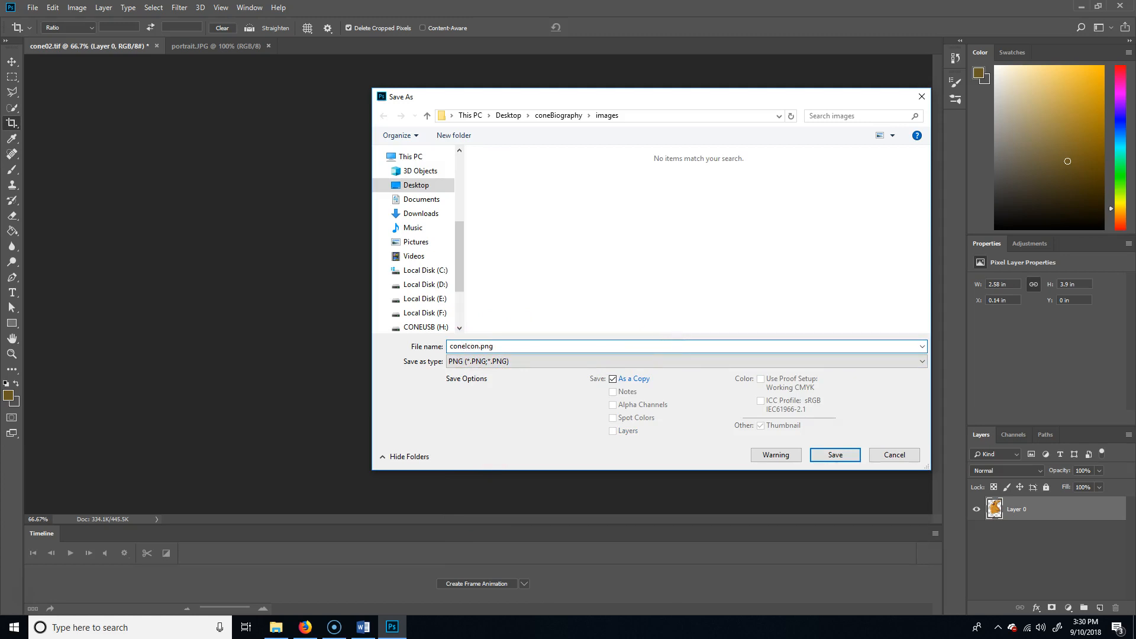
left_click(835, 455)
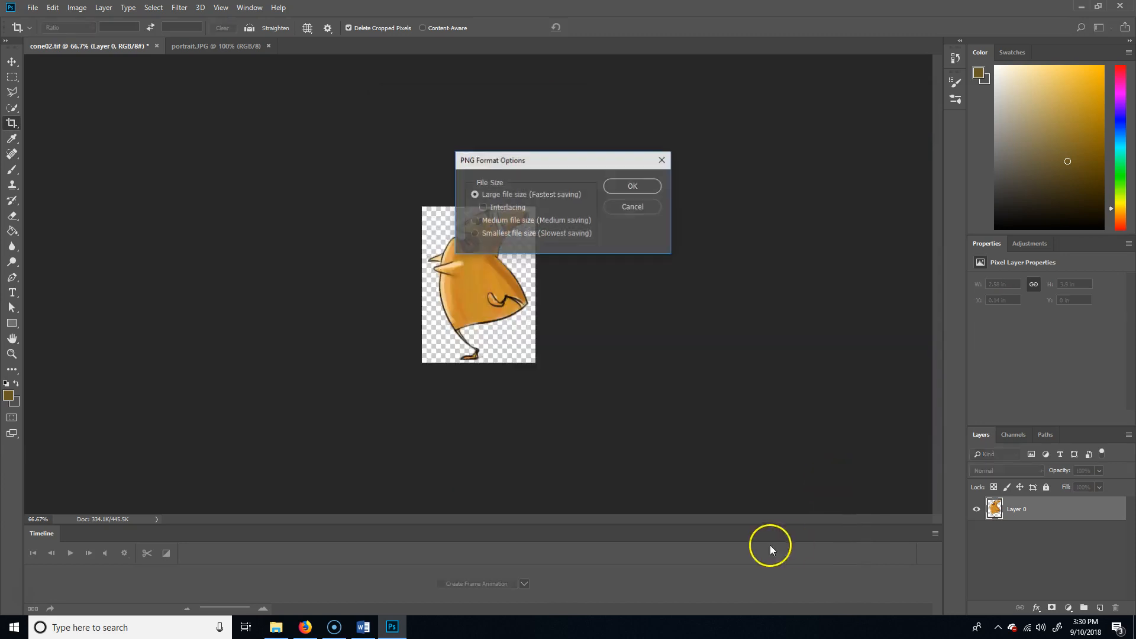
left_click(651, 183)
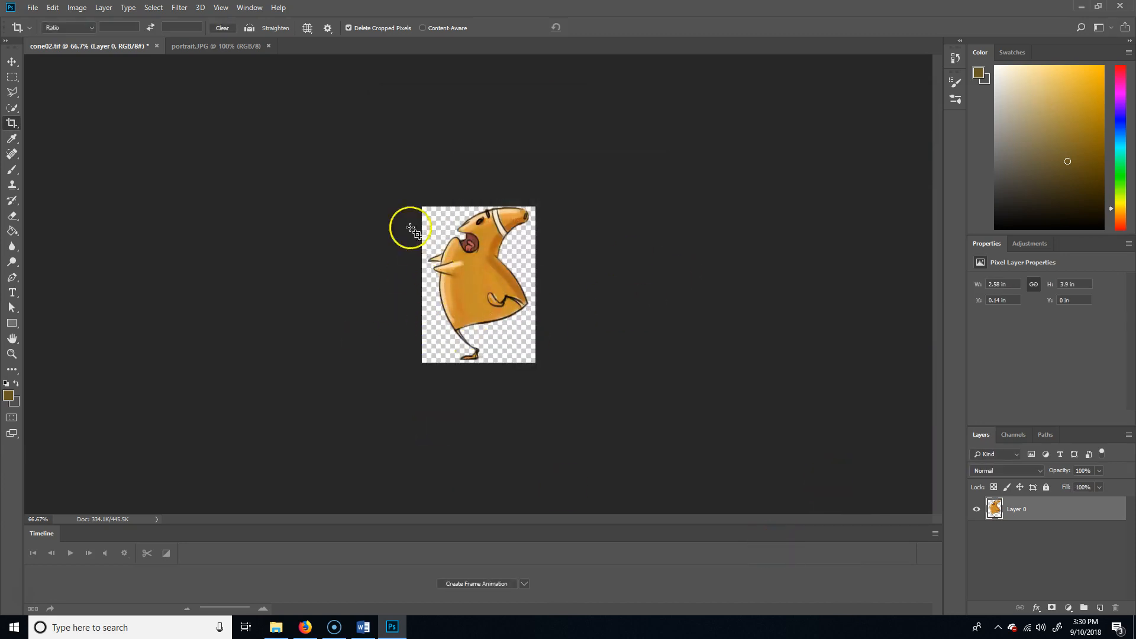
left_click(10, 62)
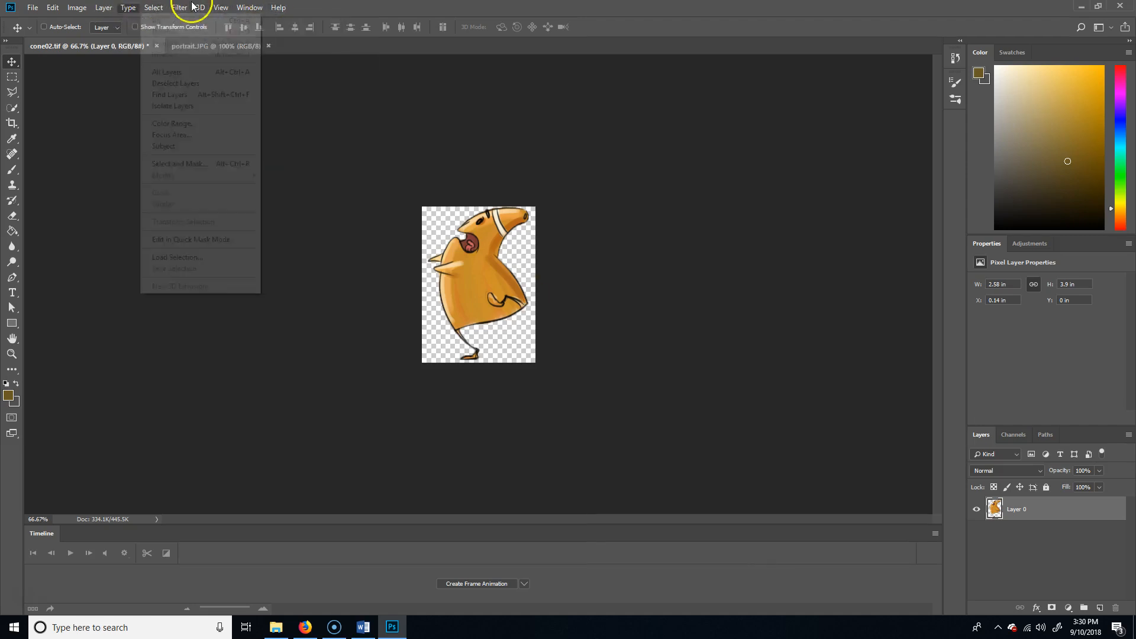
left_click(597, 76)
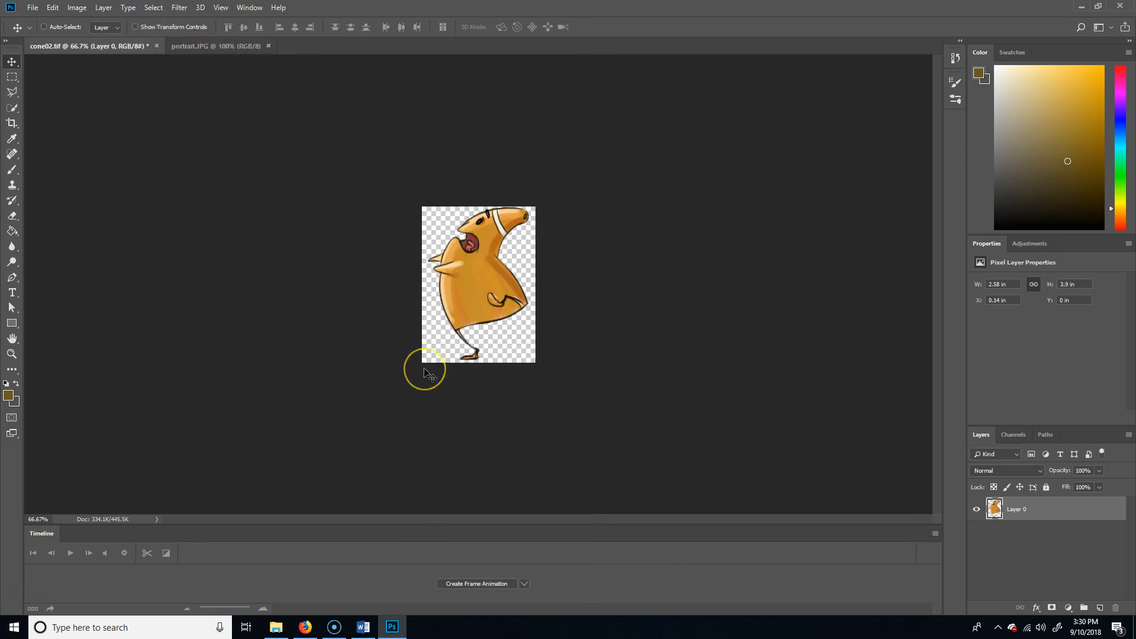